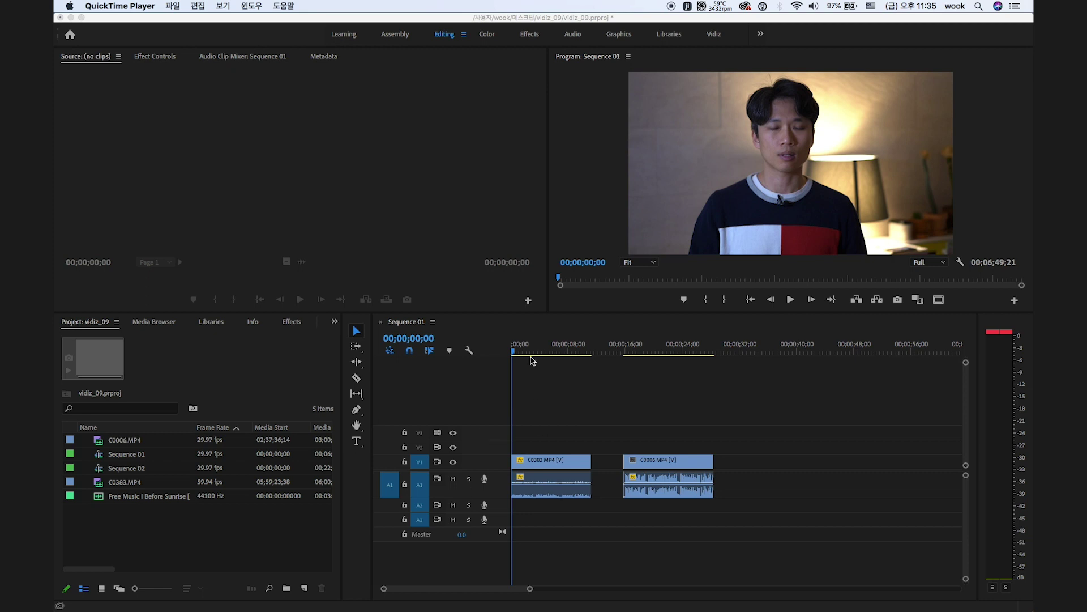
- Scrub through clips C0383.MP4 and C0006.MP4 in Sequence 01 and select the Before Sunrise music file in the project
{"action": "left_click", "coordinate": [522, 352]}
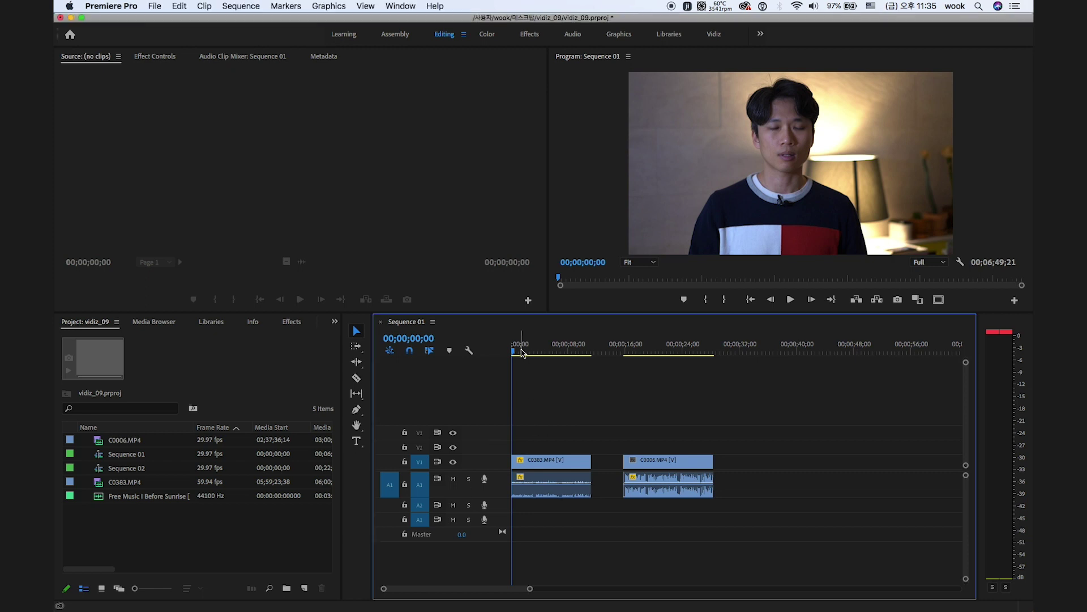
{"action": "left_click_drag", "start_coordinate": [546, 355], "coordinate": [565, 355]}
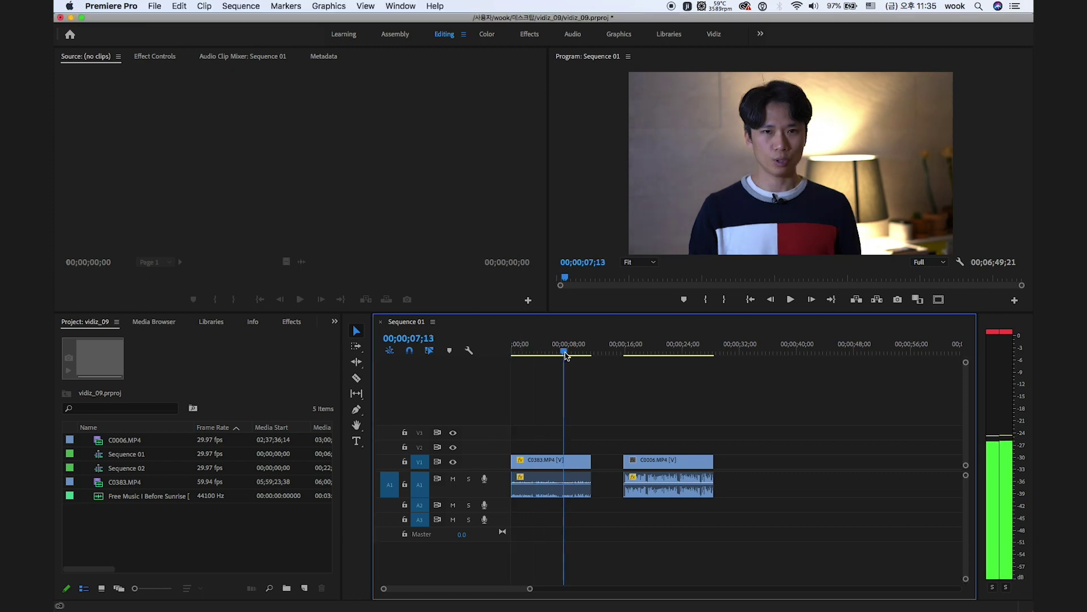
{"action": "left_click_drag", "start_coordinate": [634, 351], "coordinate": [640, 354]}
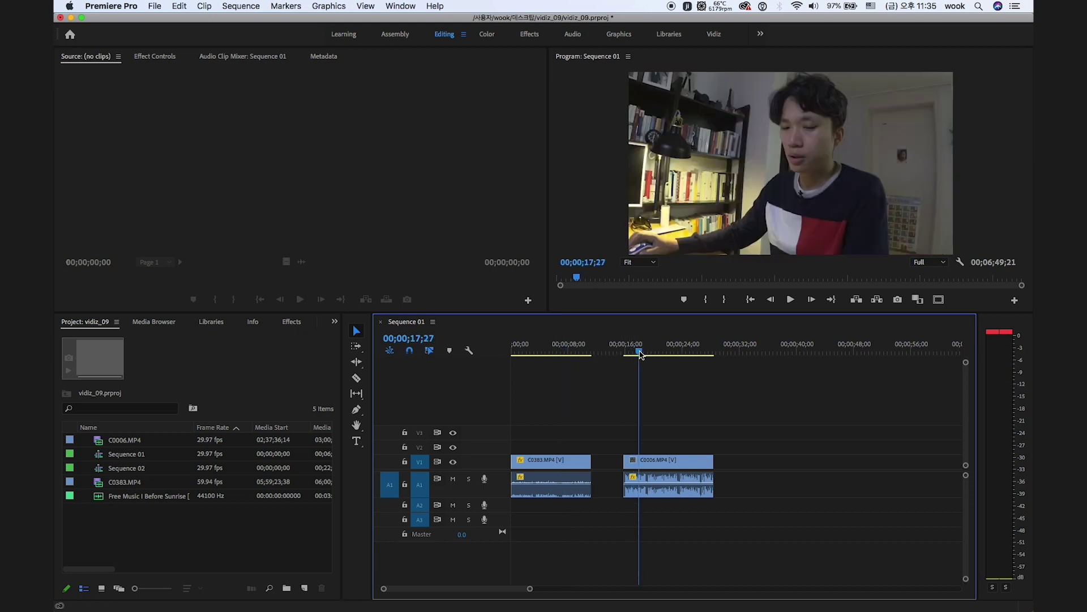
{"action": "left_click", "coordinate": [116, 501]}
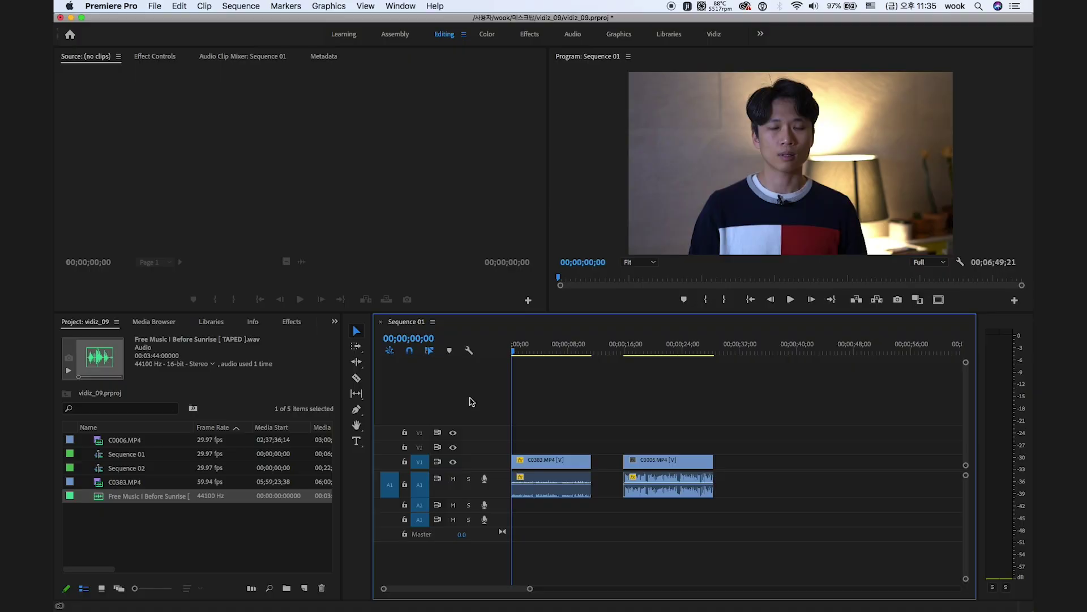
- Play C0383.MP4 from the sequence start and C0006.MP4 from 00;00;17;00 to check their voice levels on the audio meters
{"action": "left_click", "coordinate": [988, 324]}
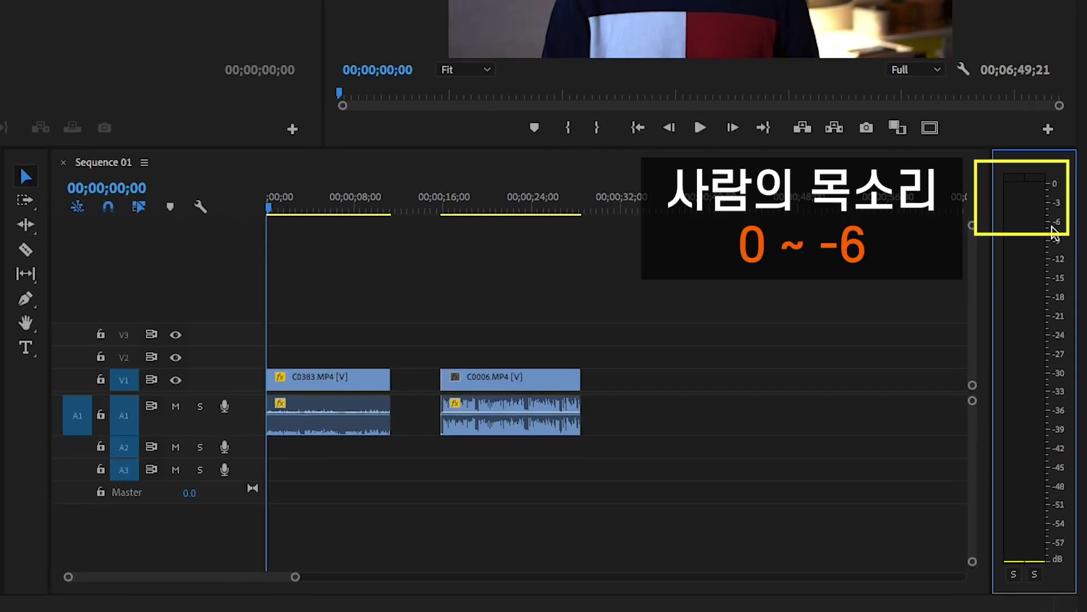
{"action": "left_click", "coordinate": [240, 215]}
{"action": "key", "text": "space"}
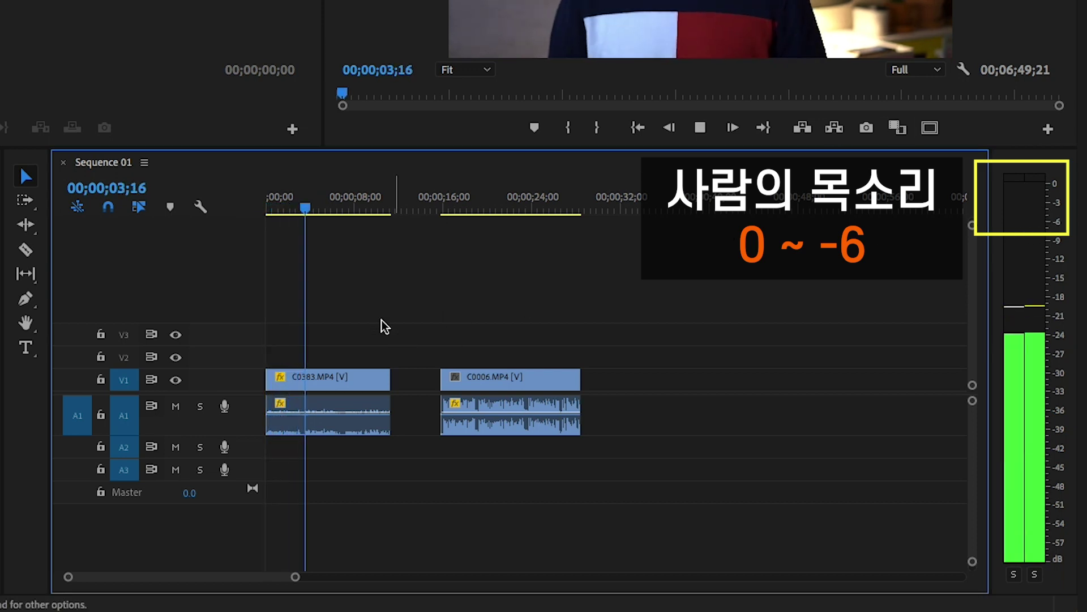
{"action": "key", "text": "space"}
{"action": "left_click", "coordinate": [454, 210]}
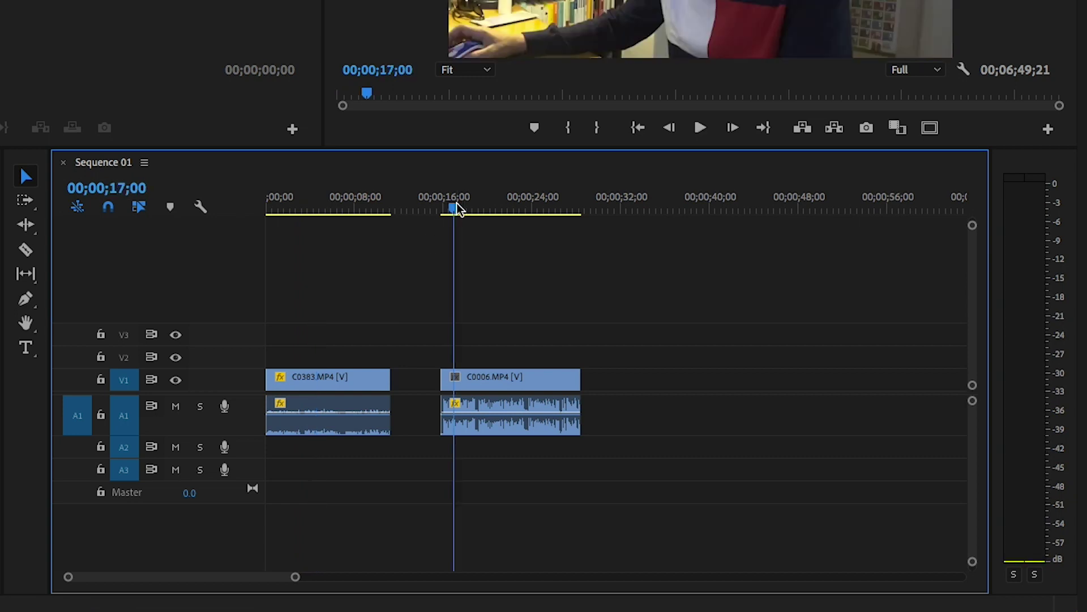
{"action": "key", "text": "space"}
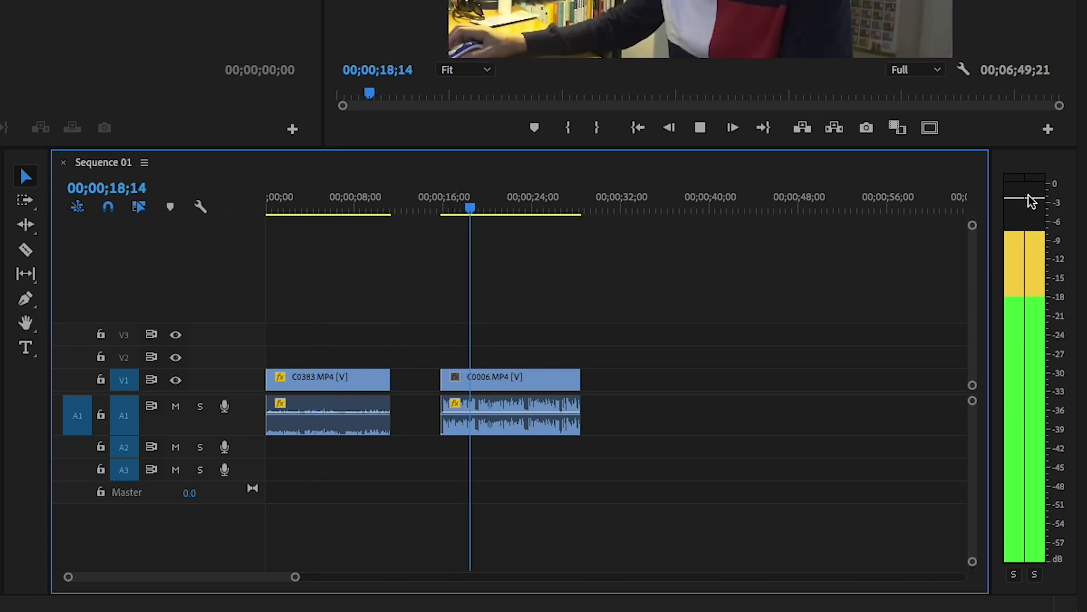
{"action": "key", "text": "space"}
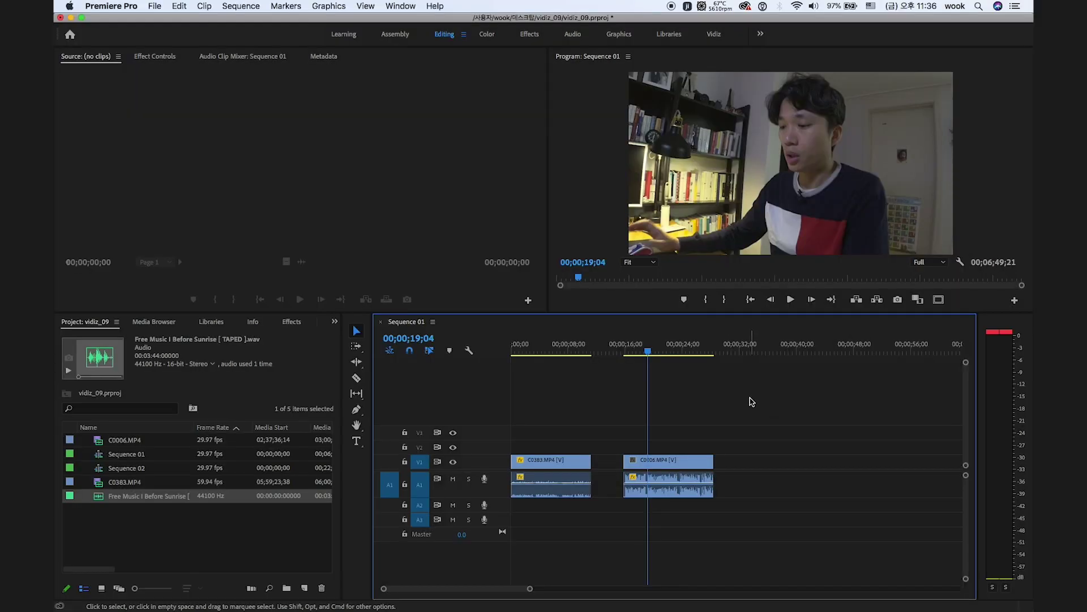
- Increase the audio gain of clip C0383.MP4 and play it from the sequence start
{"action": "left_click_drag", "start_coordinate": [648, 351], "coordinate": [605, 352]}
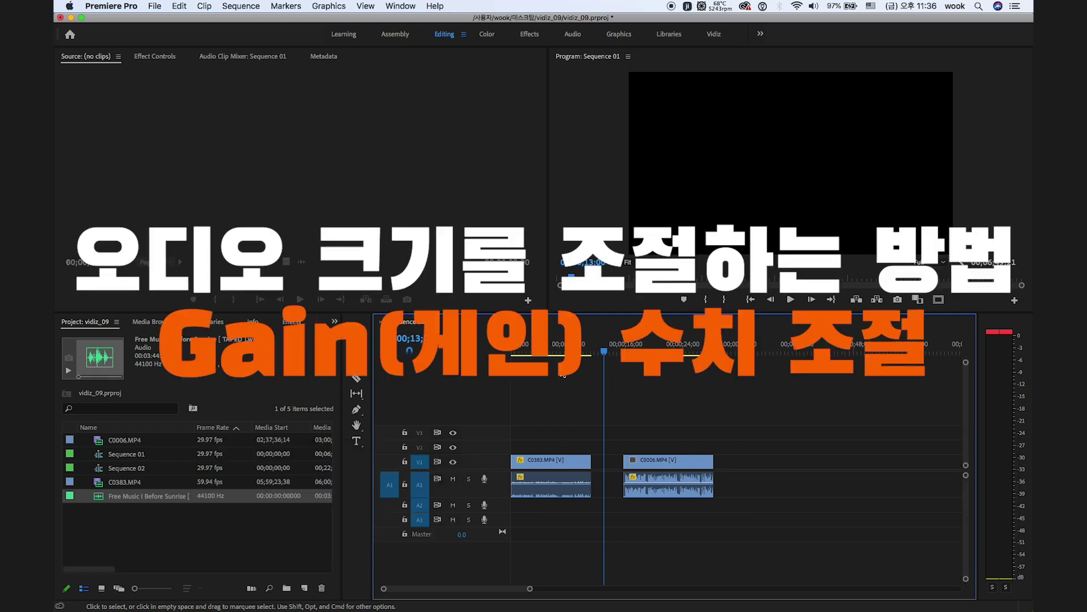
{"action": "left_click_drag", "start_coordinate": [550, 351], "coordinate": [503, 352]}
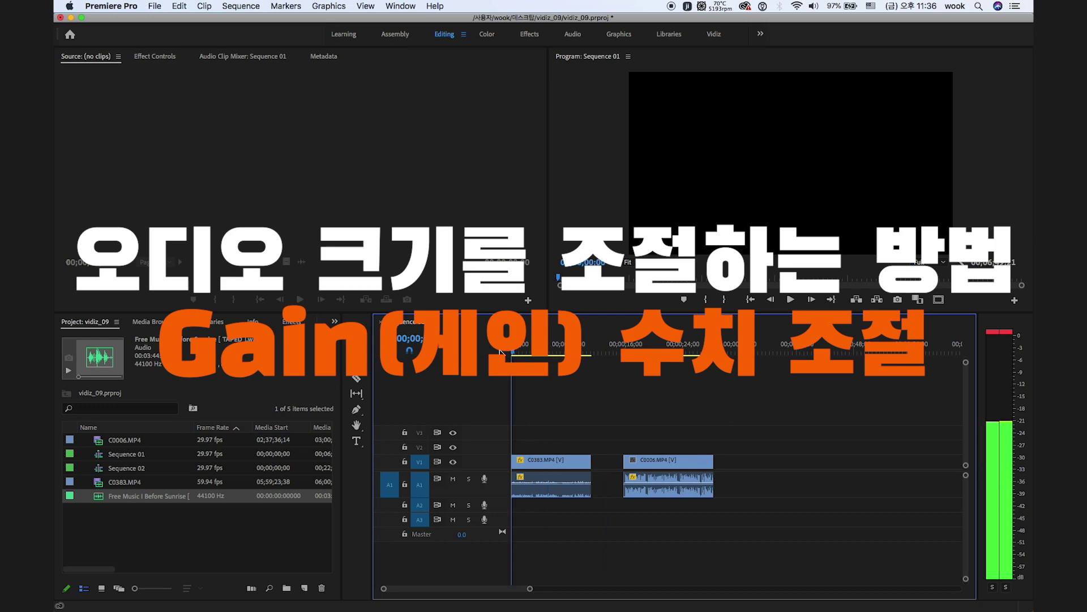
{"action": "left_click", "coordinate": [548, 495]}
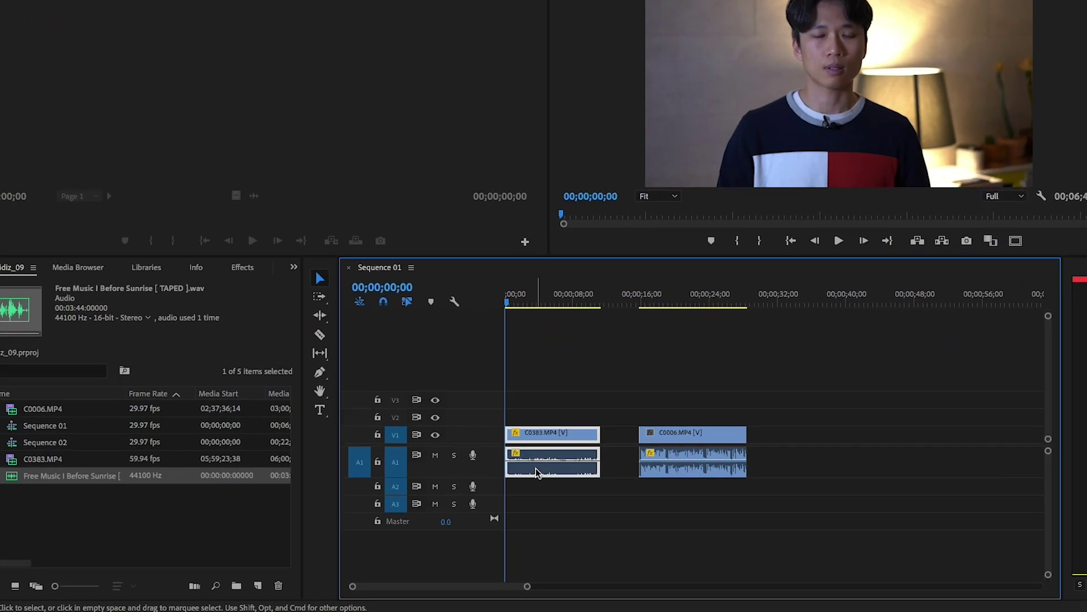
{"action": "right_click", "coordinate": [539, 493]}
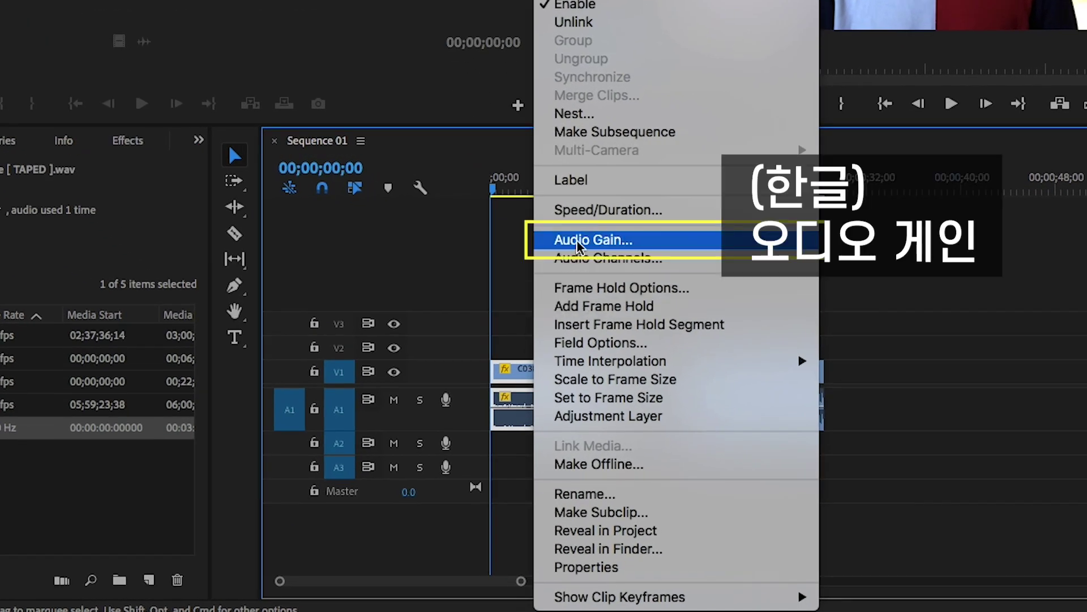
{"action": "left_click", "coordinate": [598, 241]}
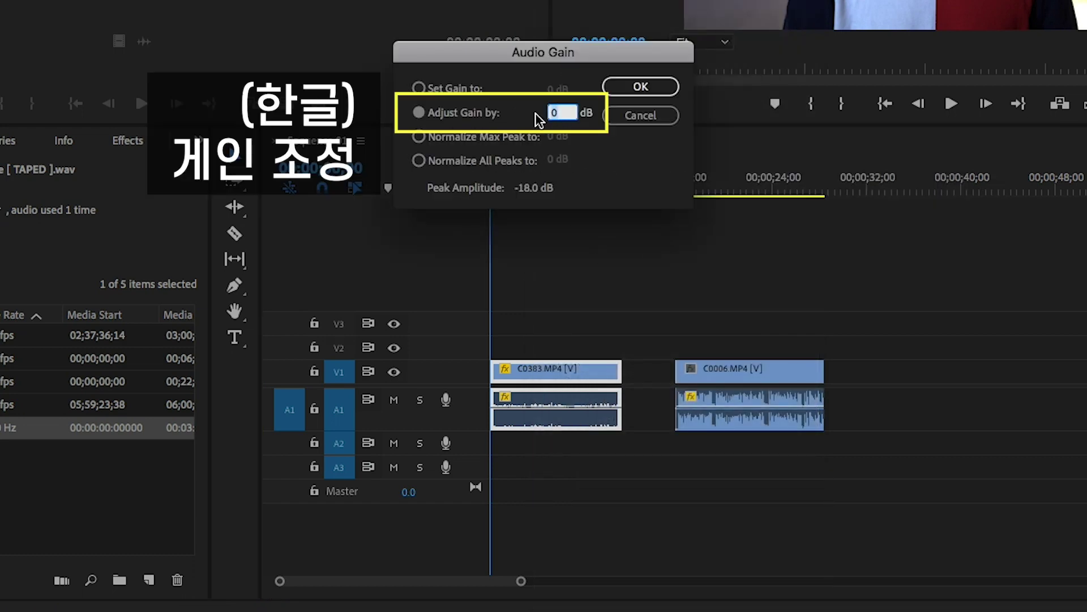
{"action": "key", "text": "Return"}
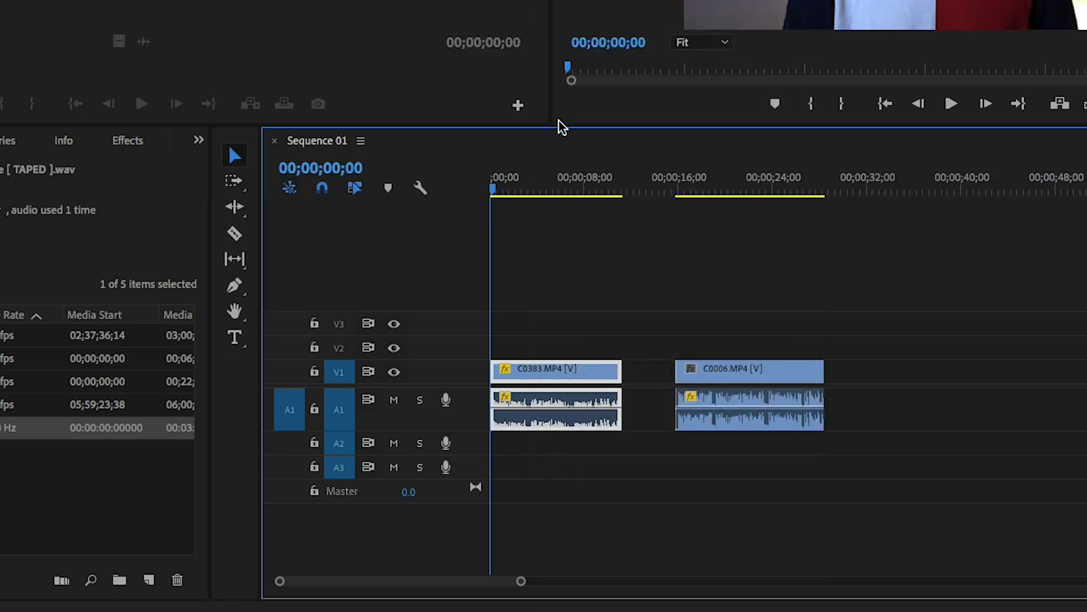
{"action": "key", "text": "space"}
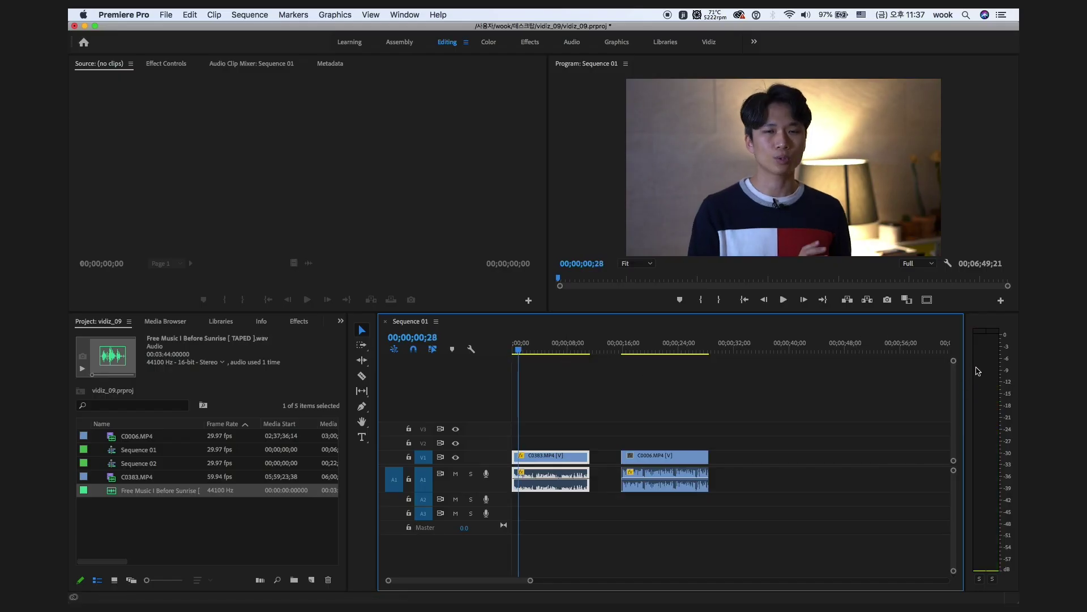
- Raise the audio gain of C0383.MP4 further and replay it from the beginning to check the level
{"action": "right_click", "coordinate": [543, 491]}
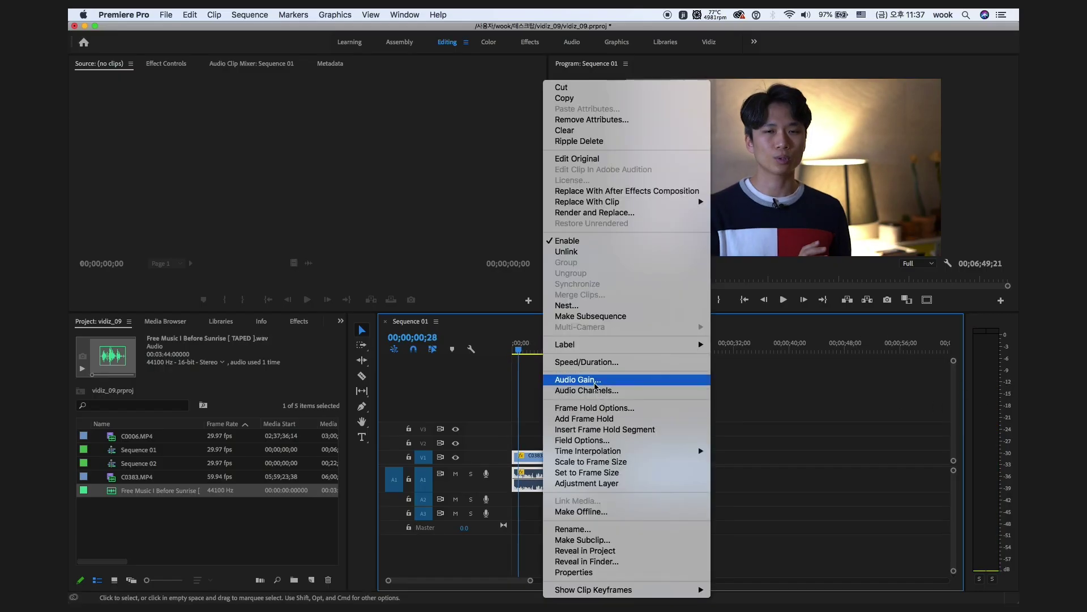
{"action": "left_click", "coordinate": [567, 376]}
{"action": "key", "text": "Return"}
{"action": "key", "text": "Home"}
{"action": "key", "text": "space"}
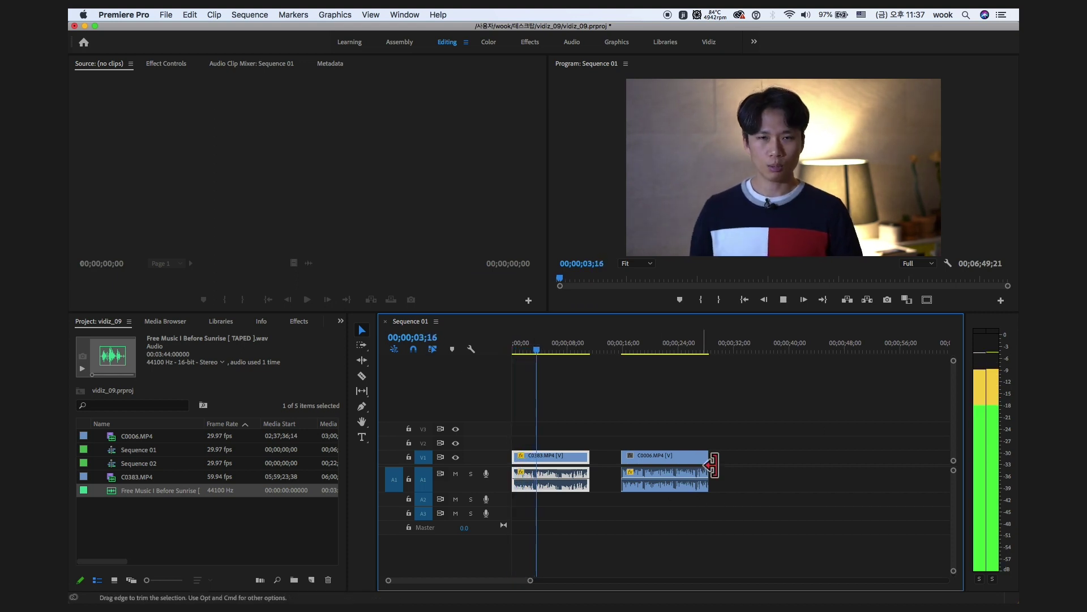
{"action": "key", "text": "space"}
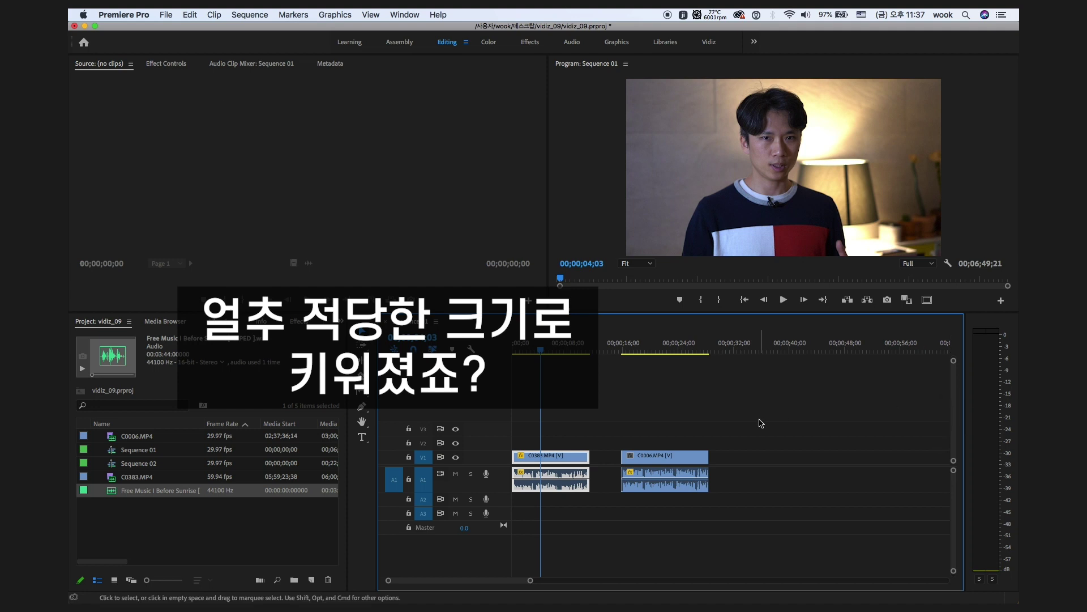
- Check the level of C0006.MP4 in playback, adjust its audio gain by -5 dB and play it again
{"action": "left_click", "coordinate": [675, 414]}
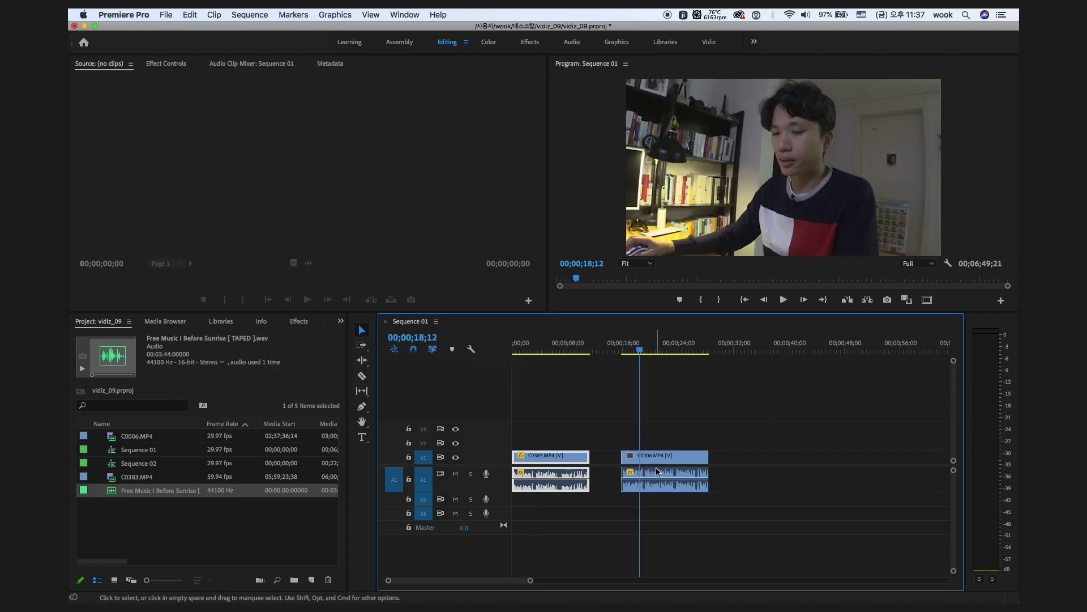
{"action": "key", "text": "space"}
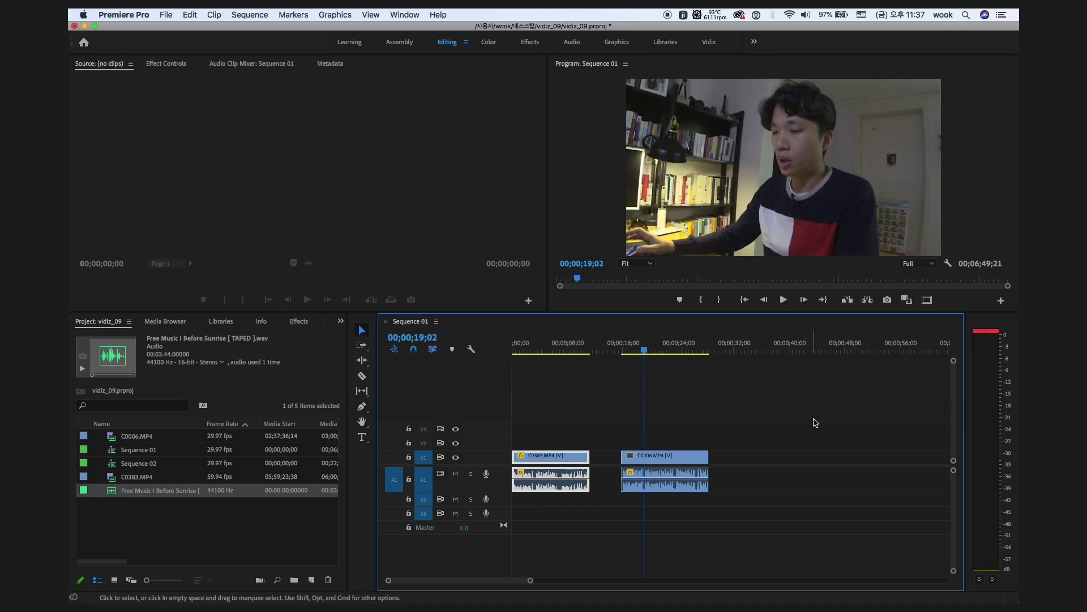
{"action": "right_click", "coordinate": [659, 486]}
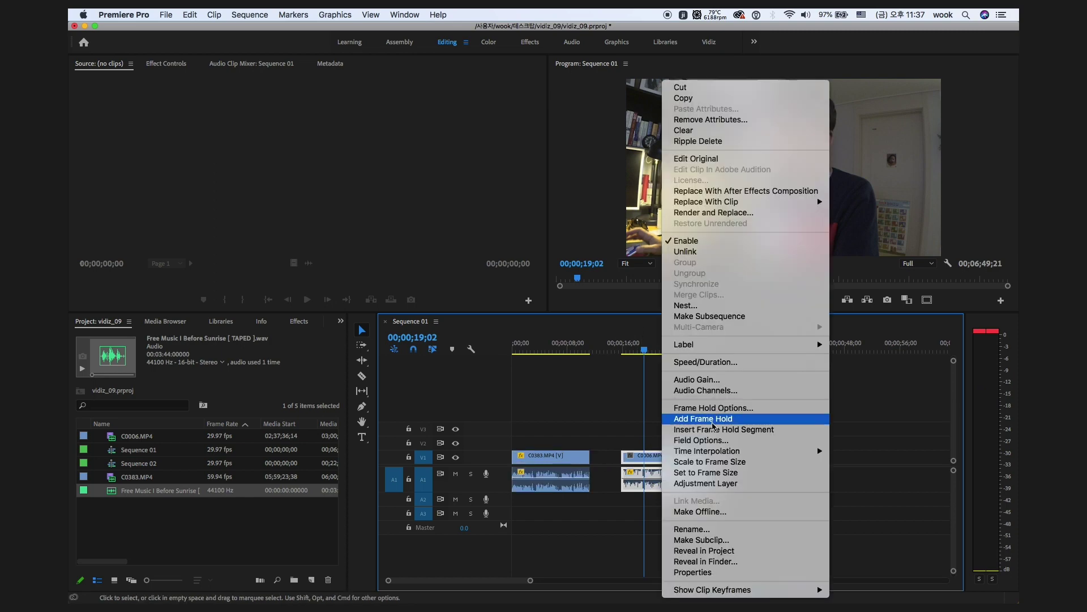
{"action": "left_click", "coordinate": [678, 372]}
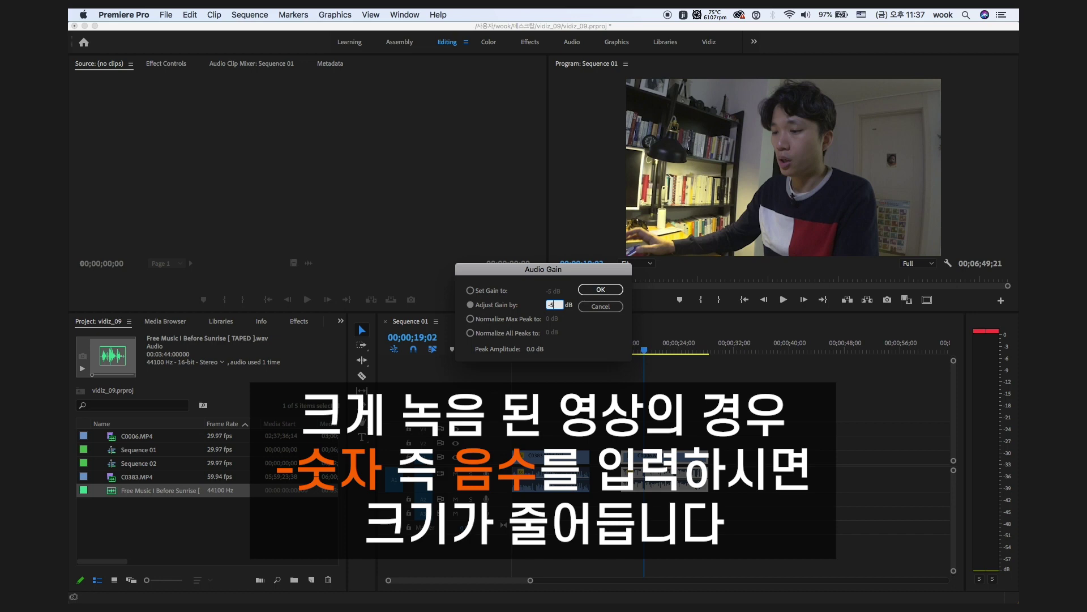
{"action": "key", "text": "Return"}
{"action": "key", "text": "space"}
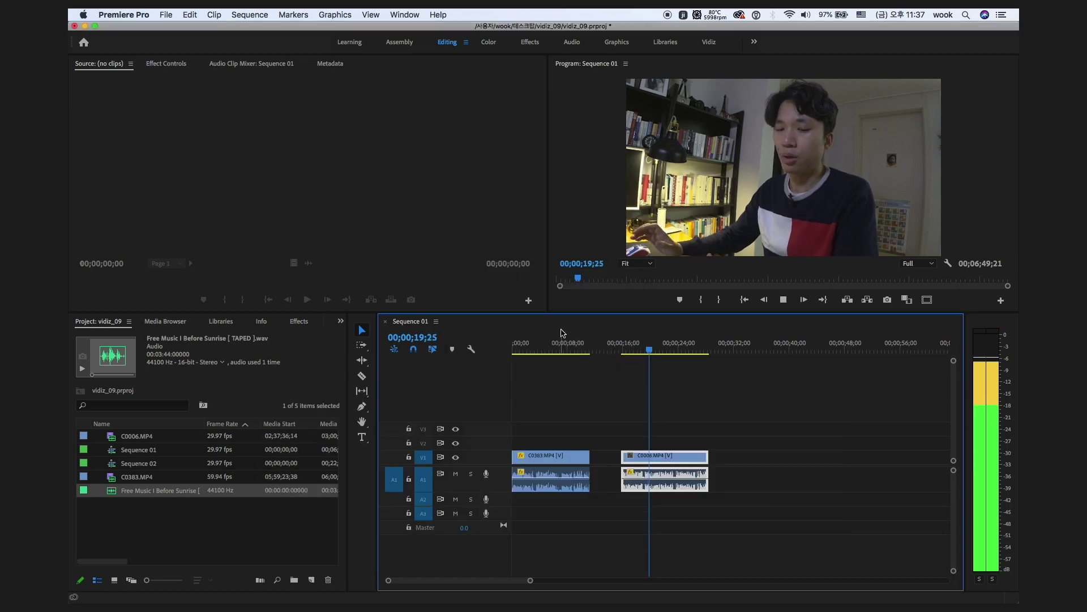
{"action": "key", "text": "space"}
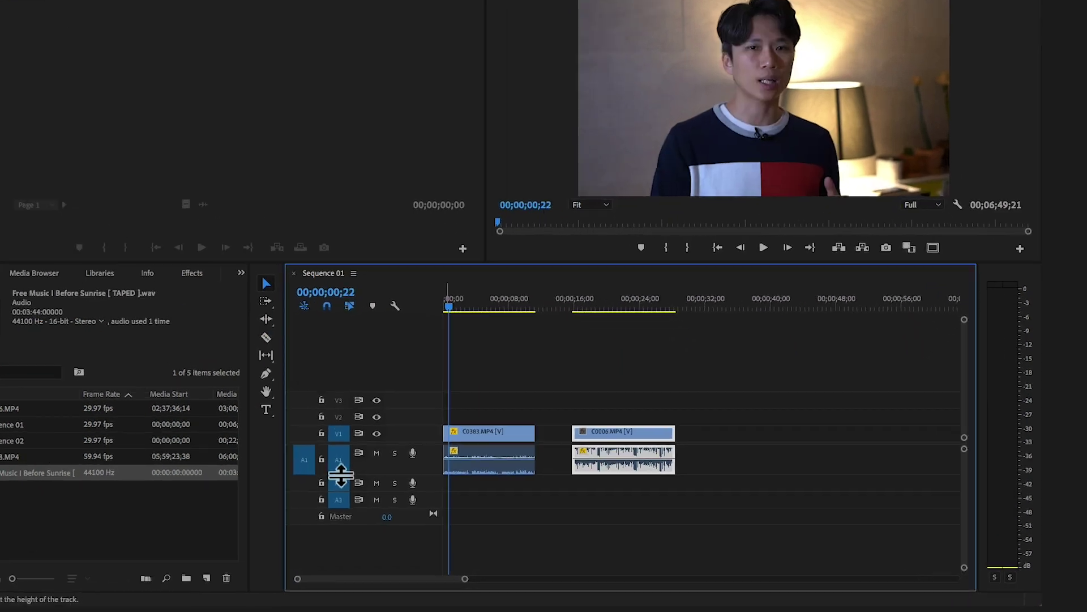
- Try different heights for audio track A1, leaving it tall enough to show the waveforms and the volume level lines
{"action": "left_click_drag", "start_coordinate": [143, 444], "coordinate": [145, 457]}
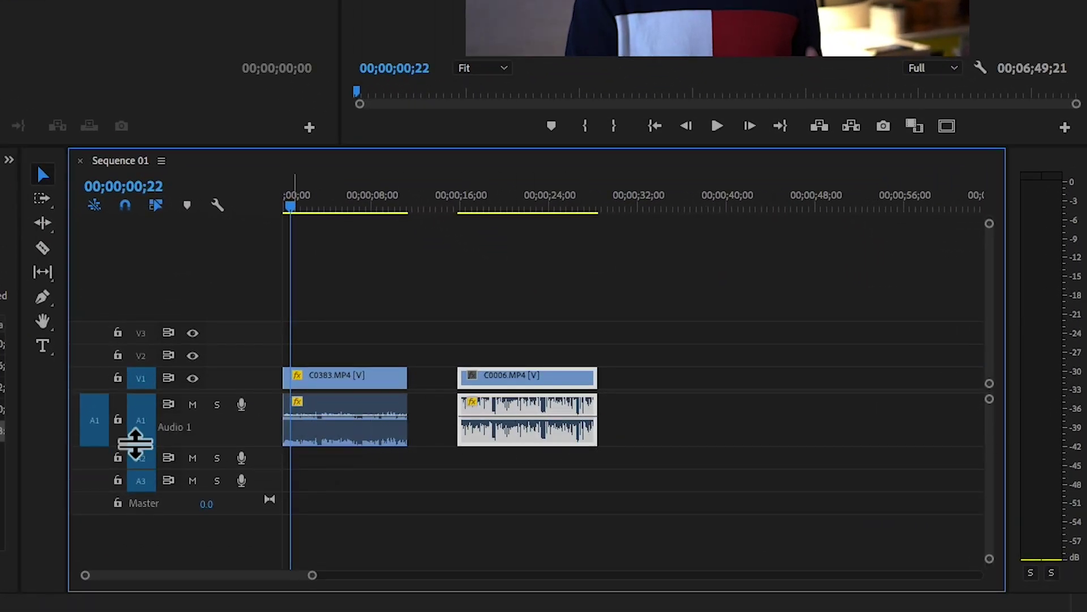
{"action": "left_click_drag", "start_coordinate": [136, 441], "coordinate": [135, 415]}
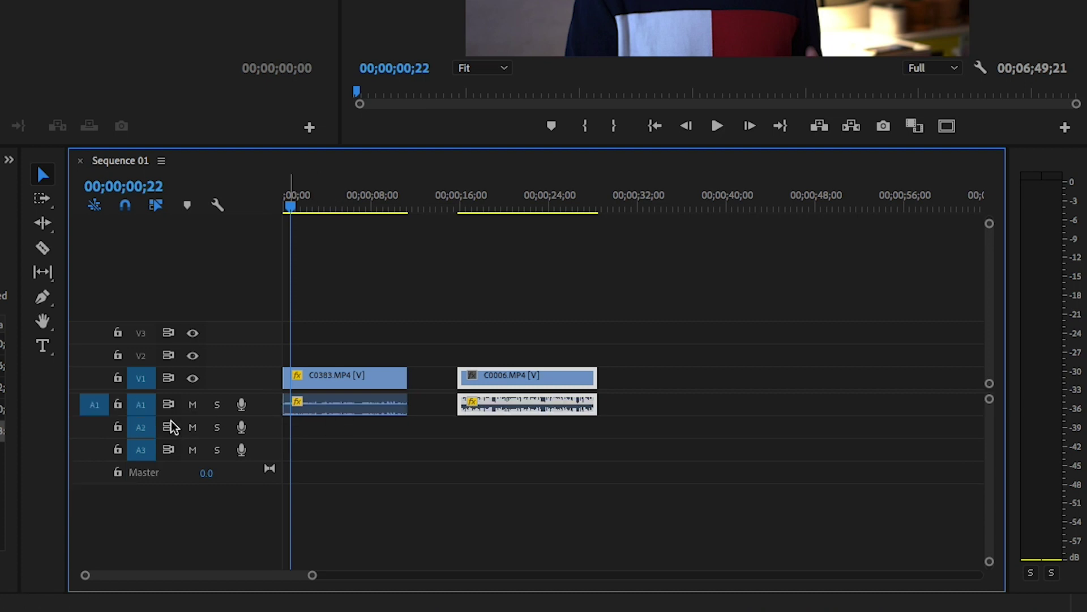
{"action": "left_click_drag", "start_coordinate": [141, 417], "coordinate": [146, 455]}
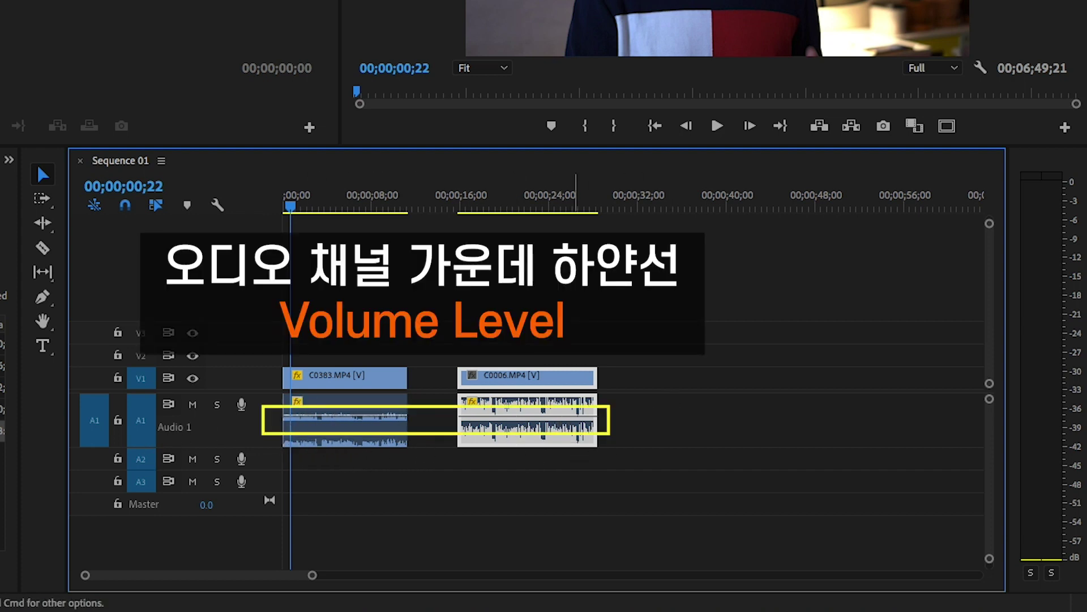
- Raise the volume level line on the C0383.MP4 audio clip and play the clip to check the level
{"action": "mouse_move", "coordinate": [338, 417]}
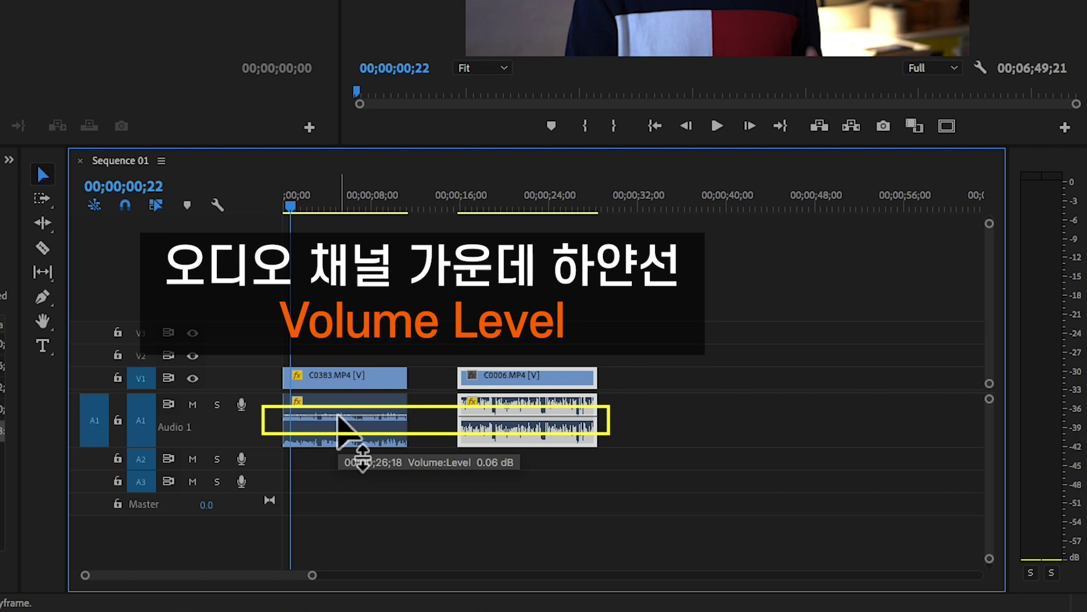
{"action": "left_click", "coordinate": [338, 417]}
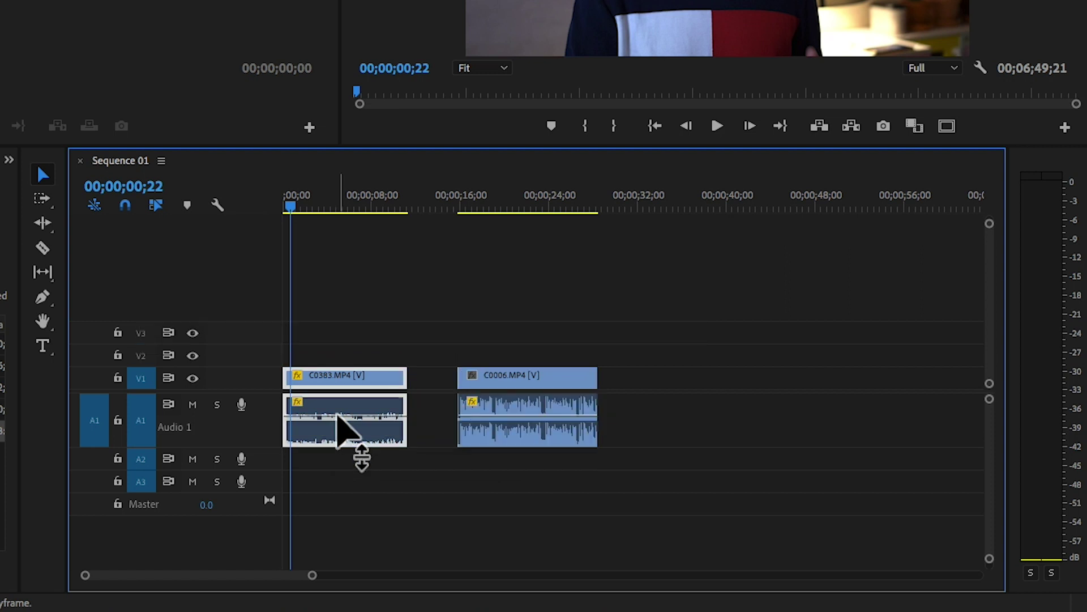
{"action": "left_click_drag", "start_coordinate": [338, 417], "coordinate": [338, 400]}
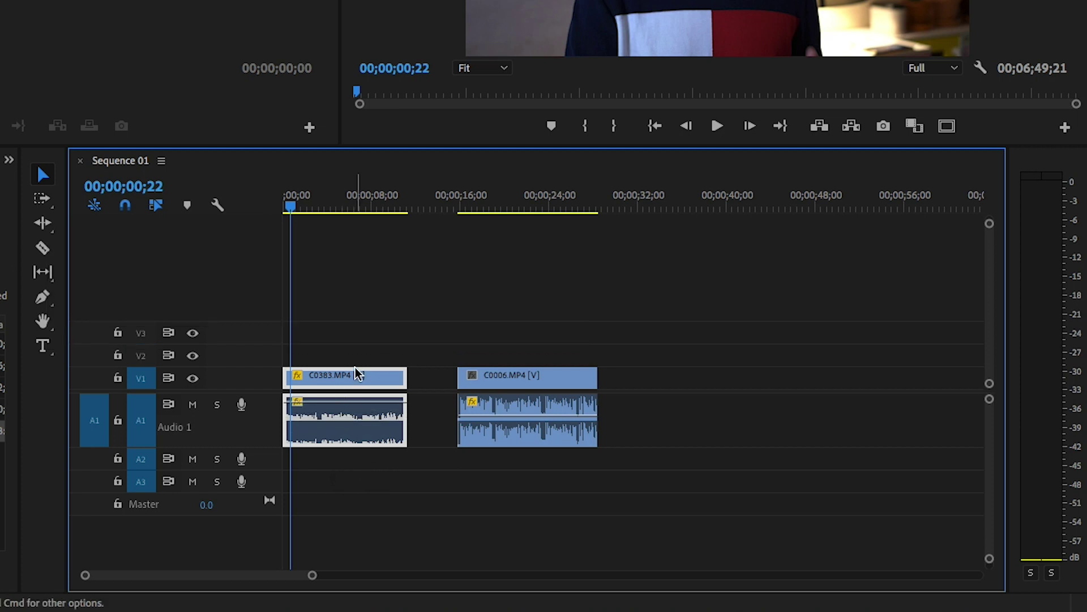
{"action": "key", "text": "space"}
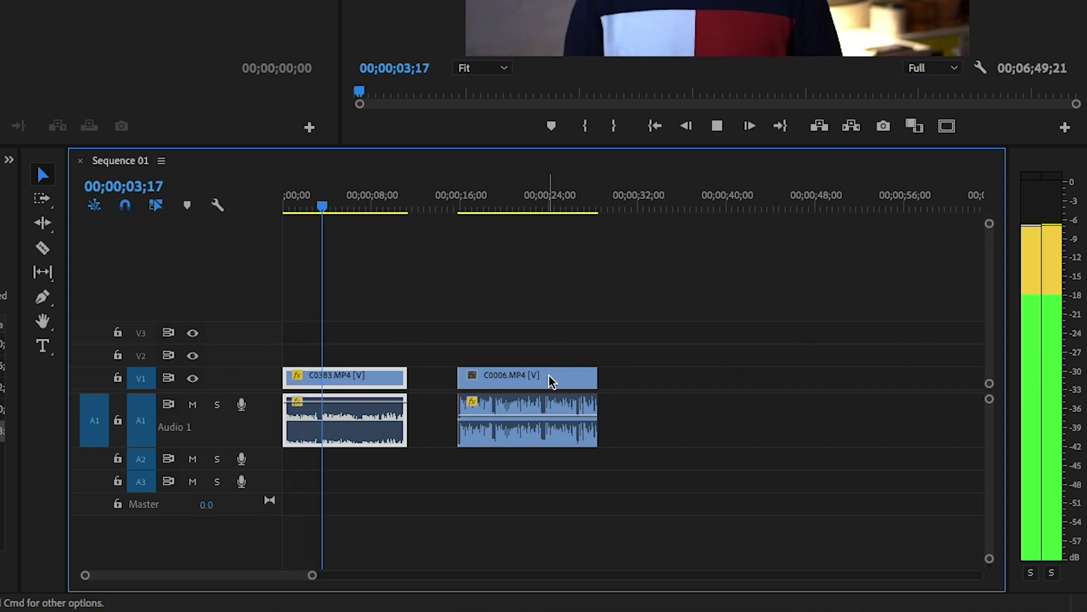
{"action": "key", "text": "space"}
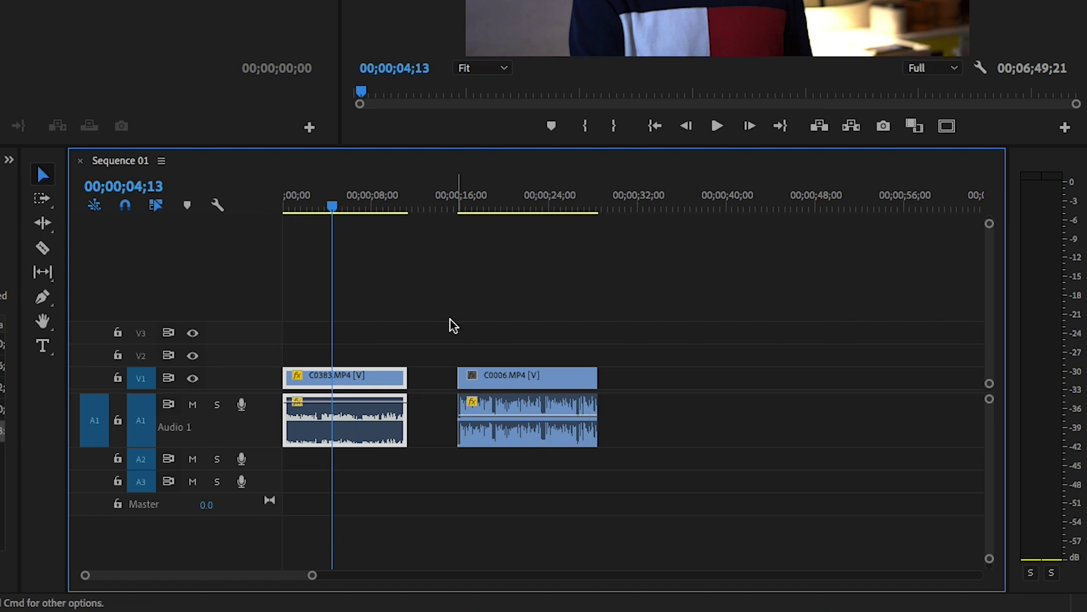
- Lower the volume level line on the C0006.MP4 audio clip and play the clip to check the level
{"action": "left_click_drag", "start_coordinate": [475, 220], "coordinate": [471, 207]}
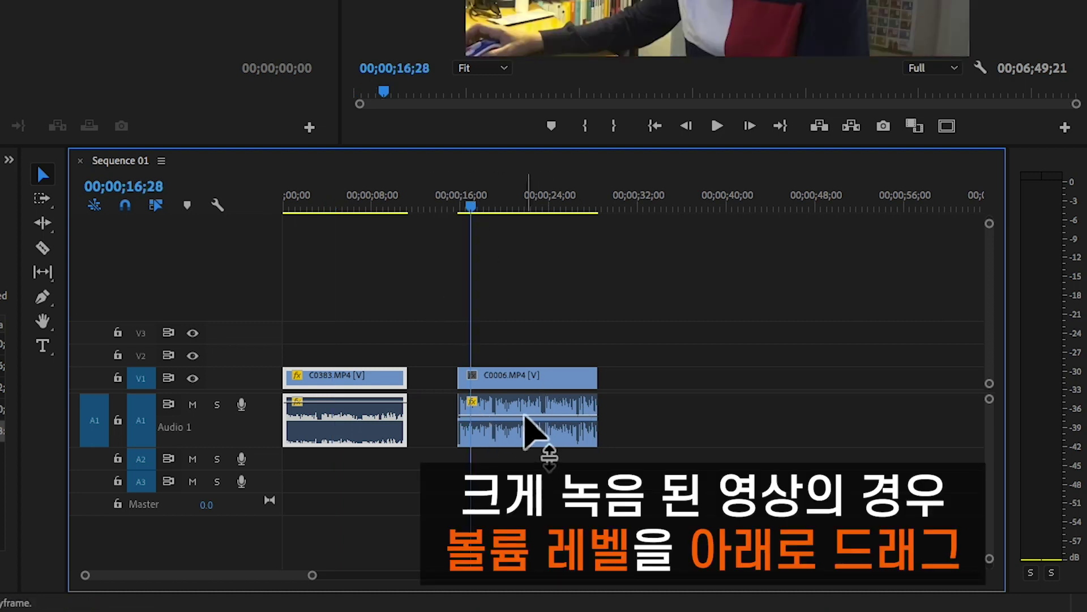
{"action": "left_click", "coordinate": [525, 416]}
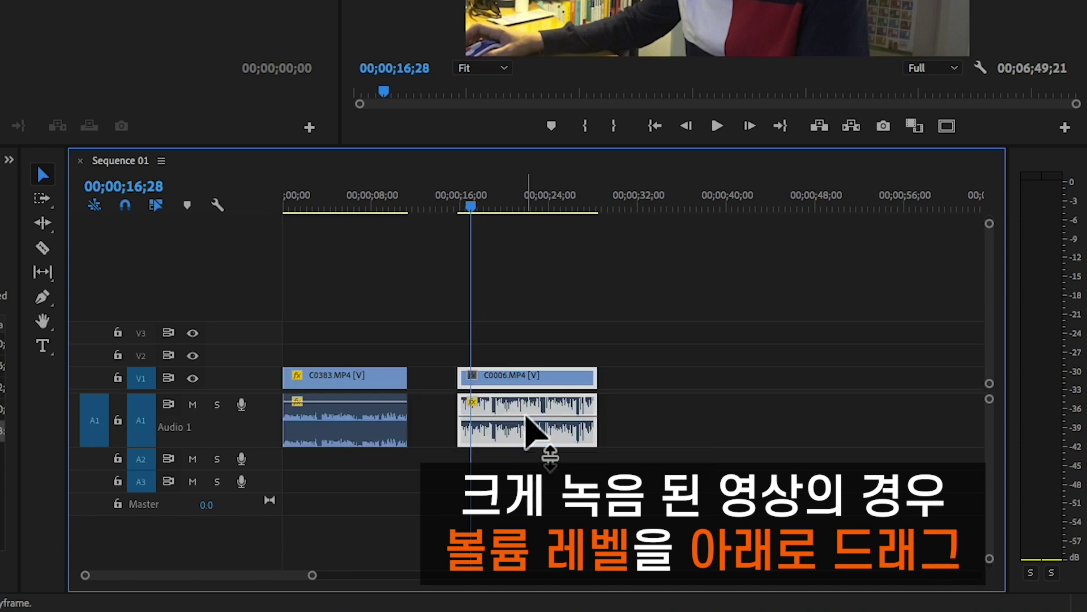
{"action": "left_click_drag", "start_coordinate": [525, 417], "coordinate": [525, 423]}
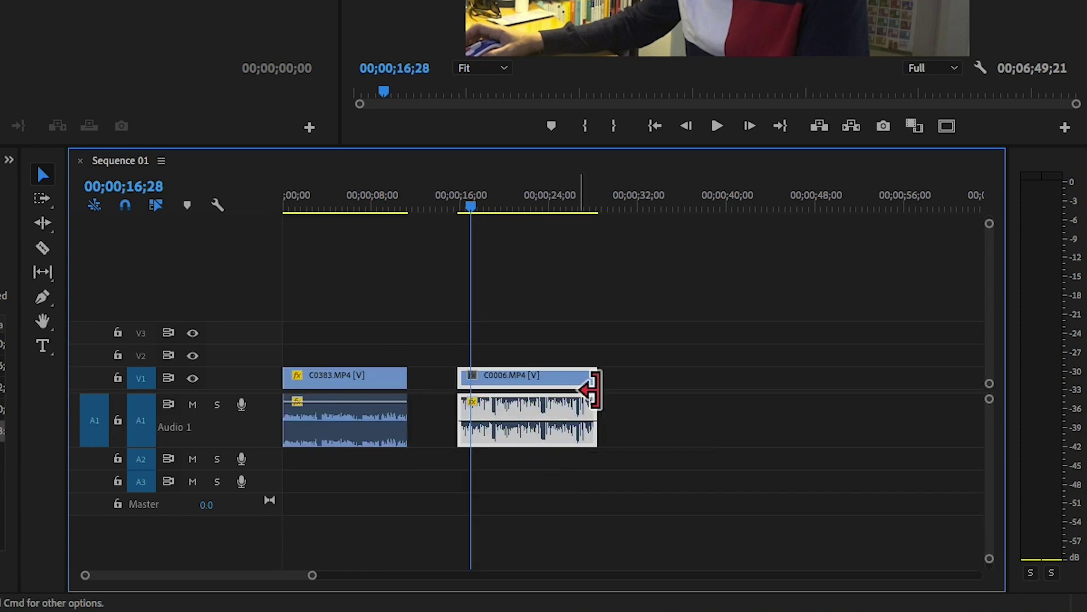
{"action": "key", "text": "space"}
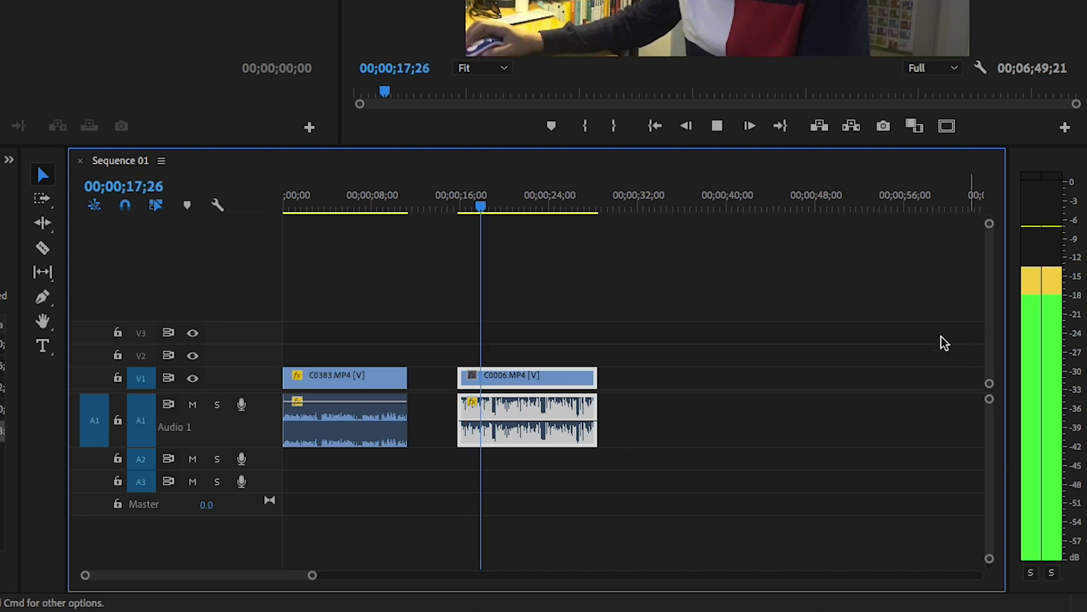
{"action": "key", "text": "space"}
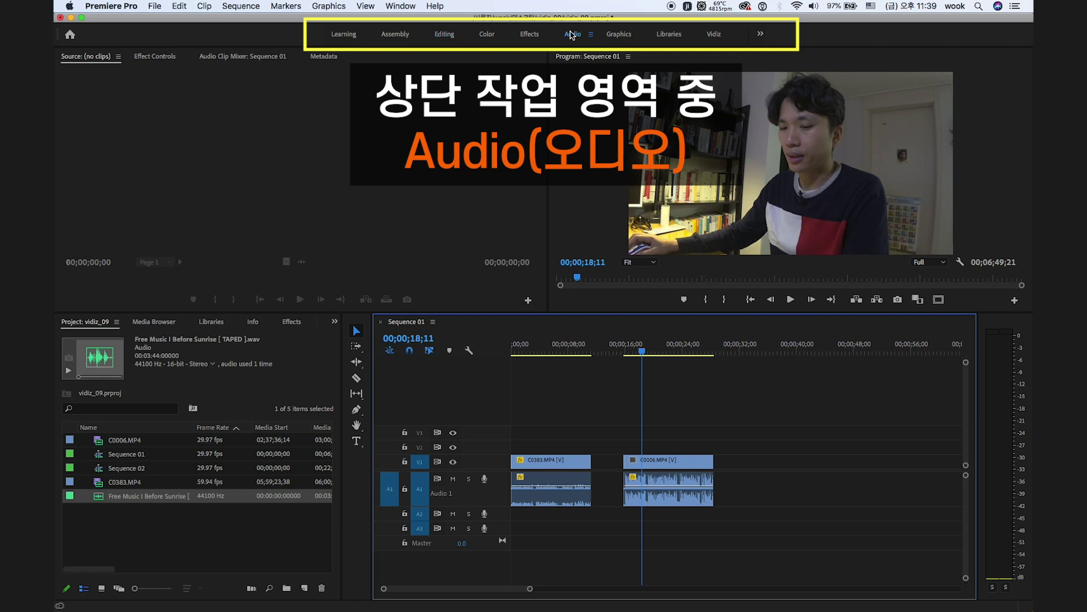
- Switch to the Audio workspace and check that Essential Sound is enabled among the available panels
{"action": "left_click", "coordinate": [572, 35]}
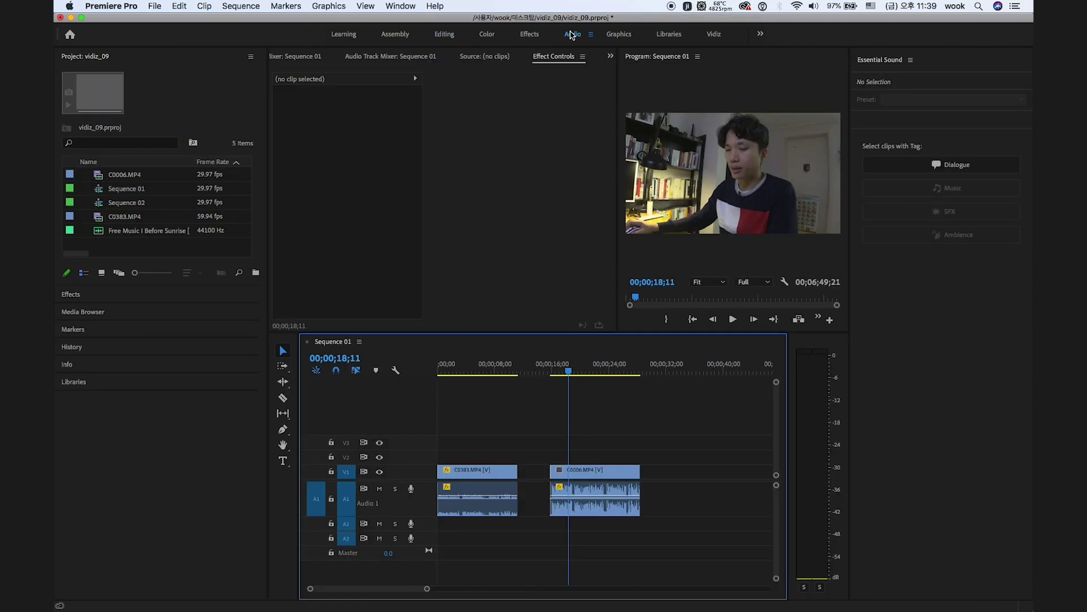
{"action": "left_click", "coordinate": [442, 35]}
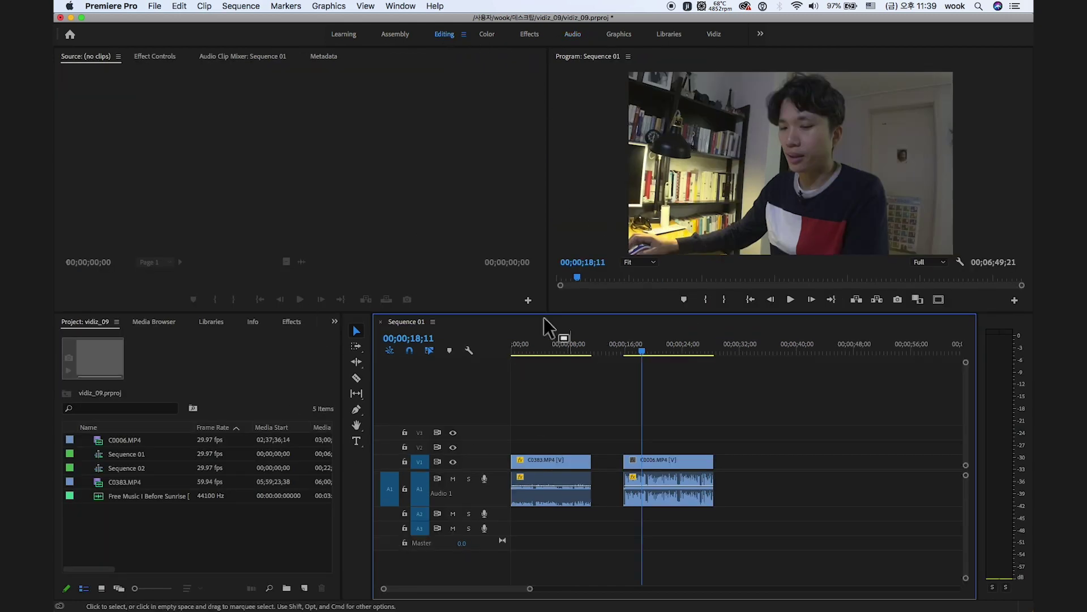
{"action": "left_click", "coordinate": [572, 35]}
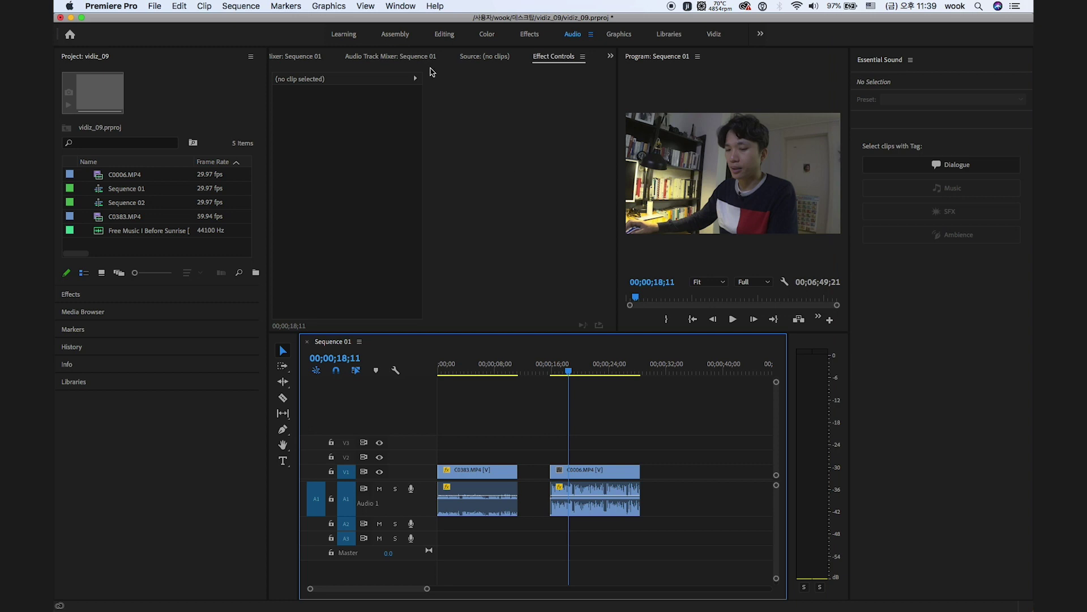
{"action": "left_click", "coordinate": [399, 7]}
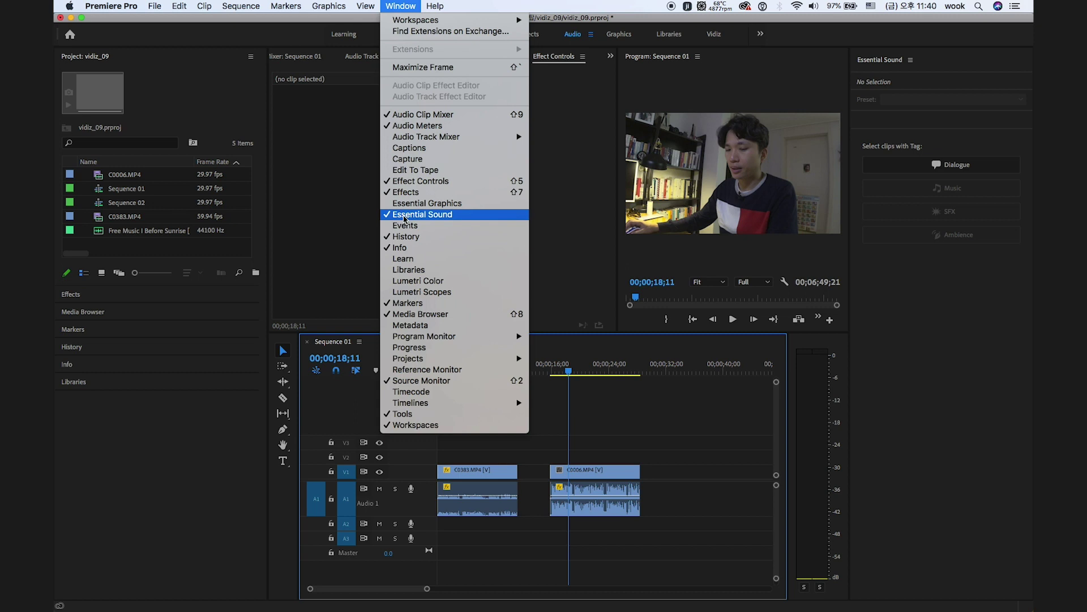
{"action": "left_click", "coordinate": [612, 412]}
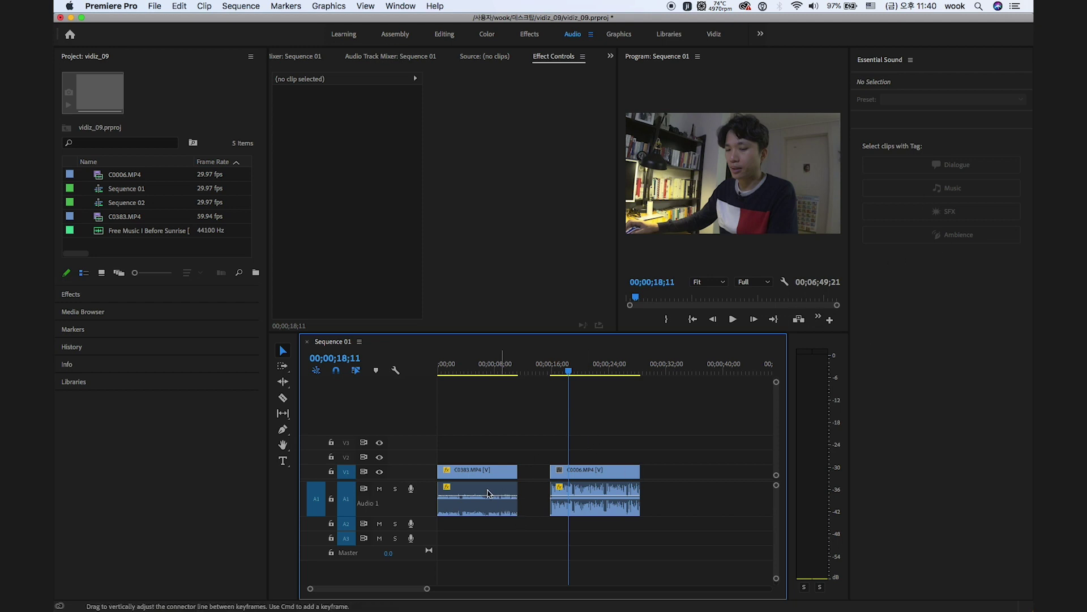
- Tag the C0383.MP4 clip as Dialogue in Essential Sound and apply the Balanced Male Voice preset
{"action": "left_click", "coordinate": [473, 478]}
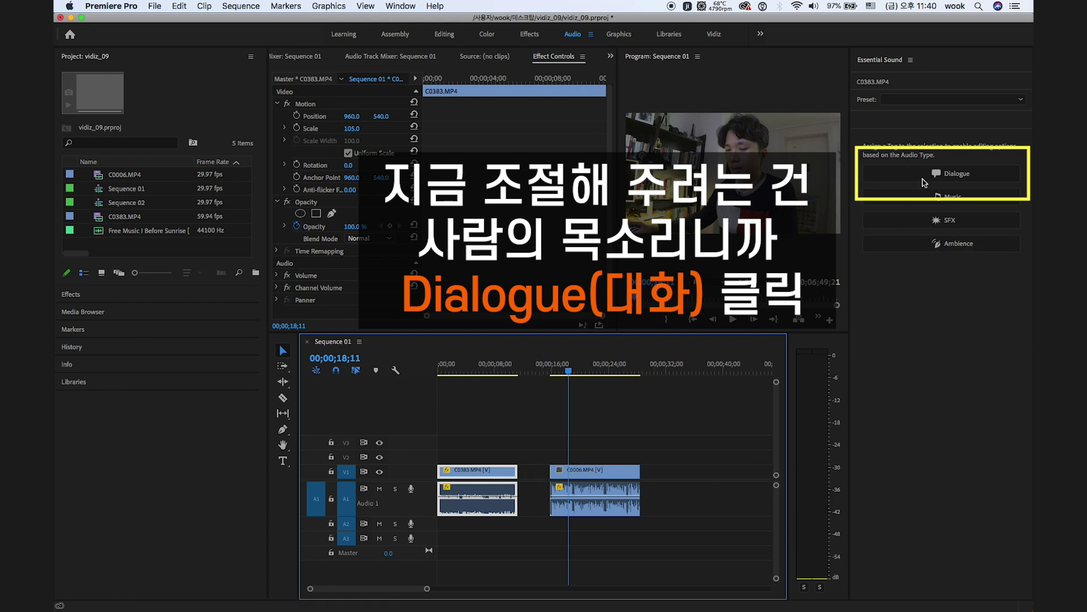
{"action": "left_click", "coordinate": [957, 173]}
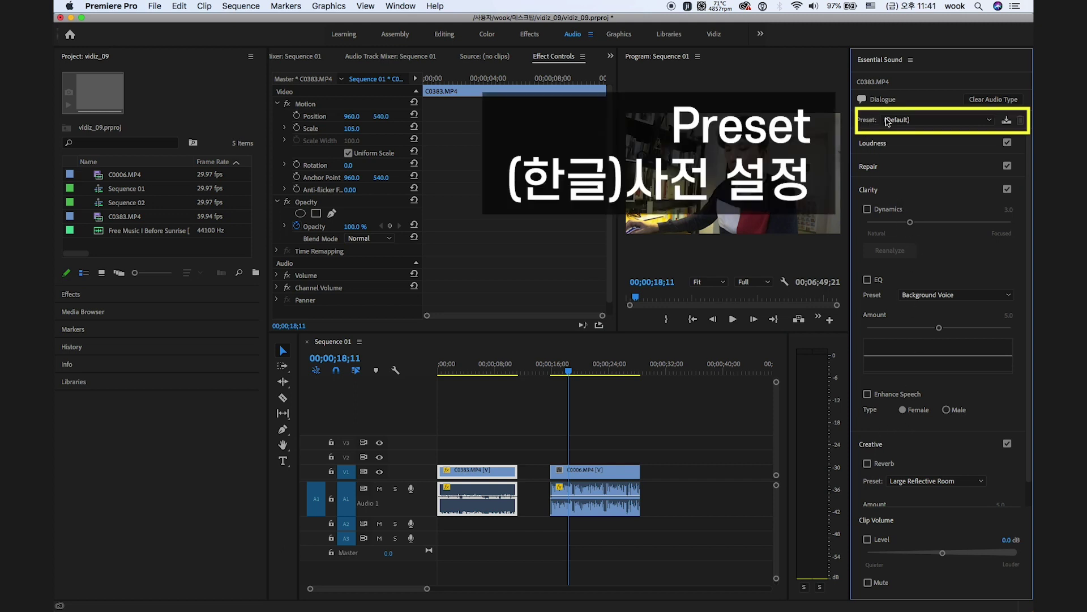
{"action": "left_click", "coordinate": [927, 120]}
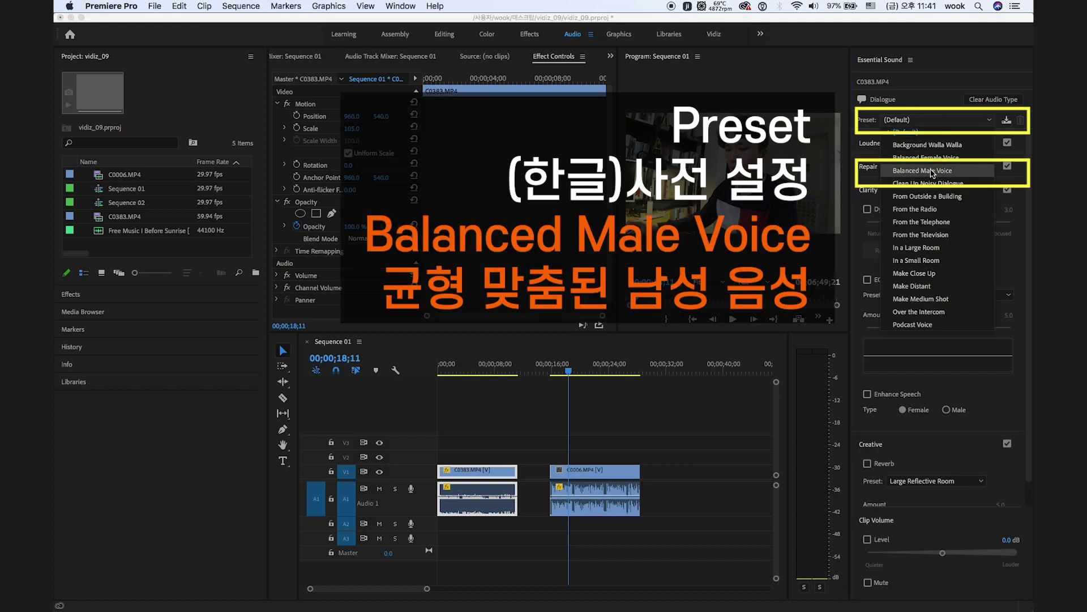
{"action": "left_click", "coordinate": [928, 170]}
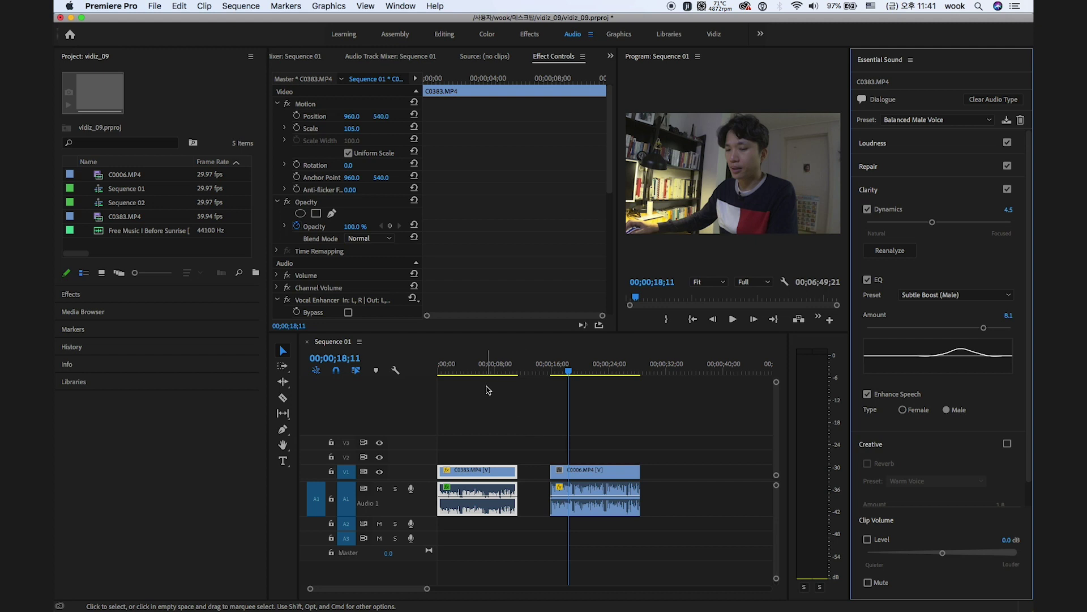
- Play C0383.MP4 from the beginning of the sequence to check its processed voice, and deselect the clip
{"action": "left_click", "coordinate": [387, 385]}
{"action": "key", "text": "Home"}
{"action": "key", "text": "space"}
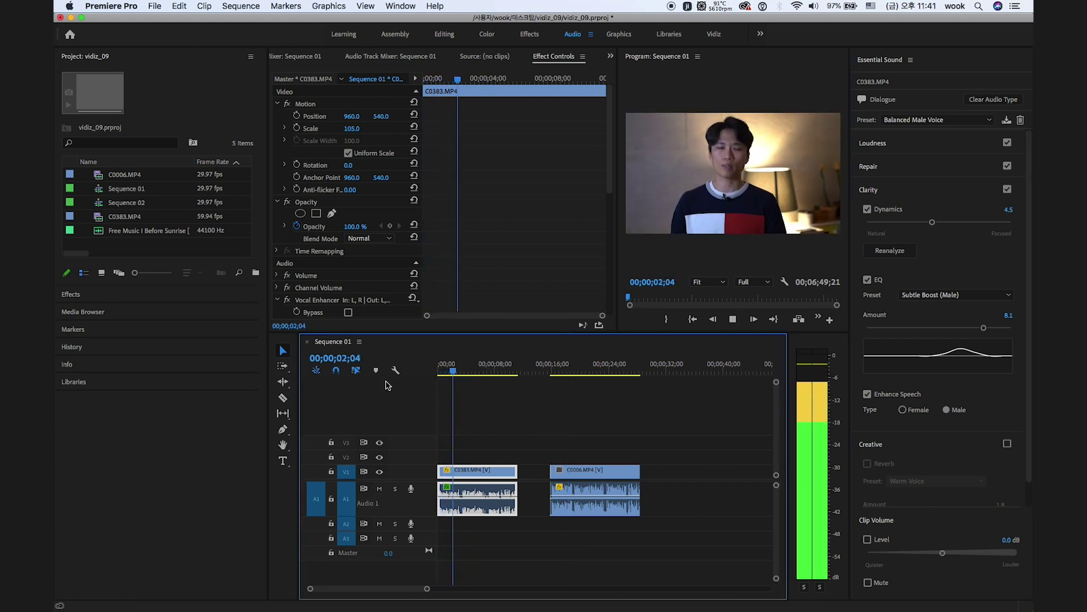
{"action": "key", "text": "space"}
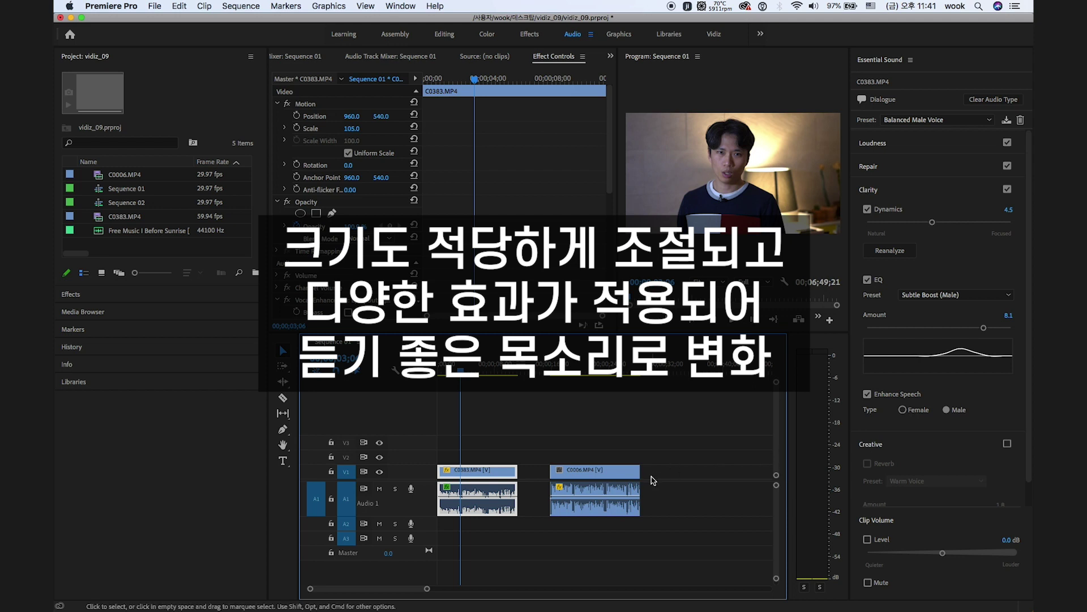
{"action": "left_click", "coordinate": [512, 426]}
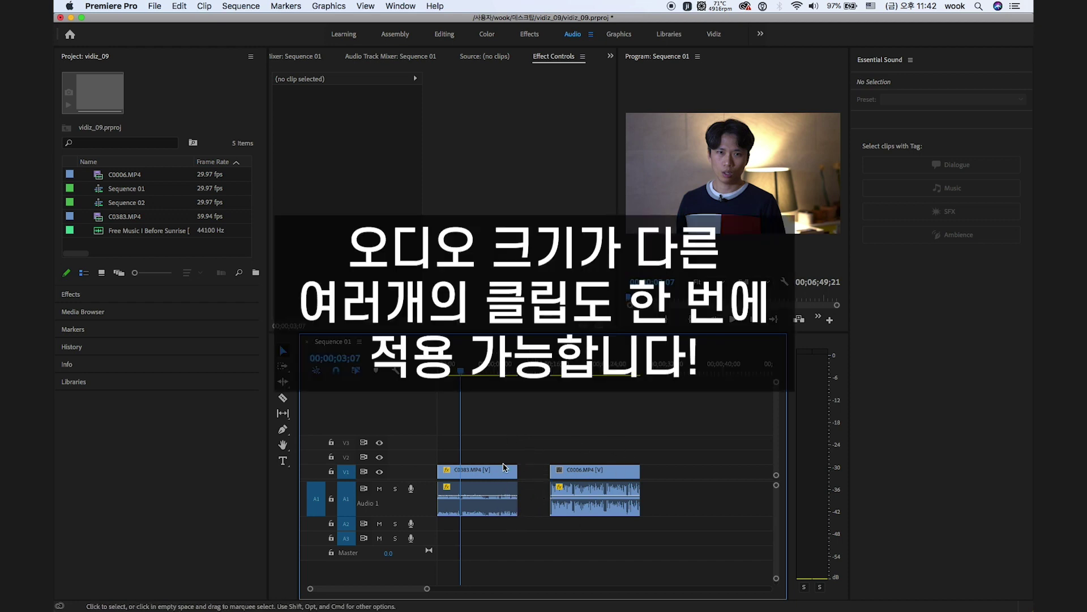
- Assign the Dialogue audio type to C0383.MP4 and C0006.MP4 one after the other
{"action": "left_click", "coordinate": [504, 467]}
{"action": "left_click", "coordinate": [957, 164]}
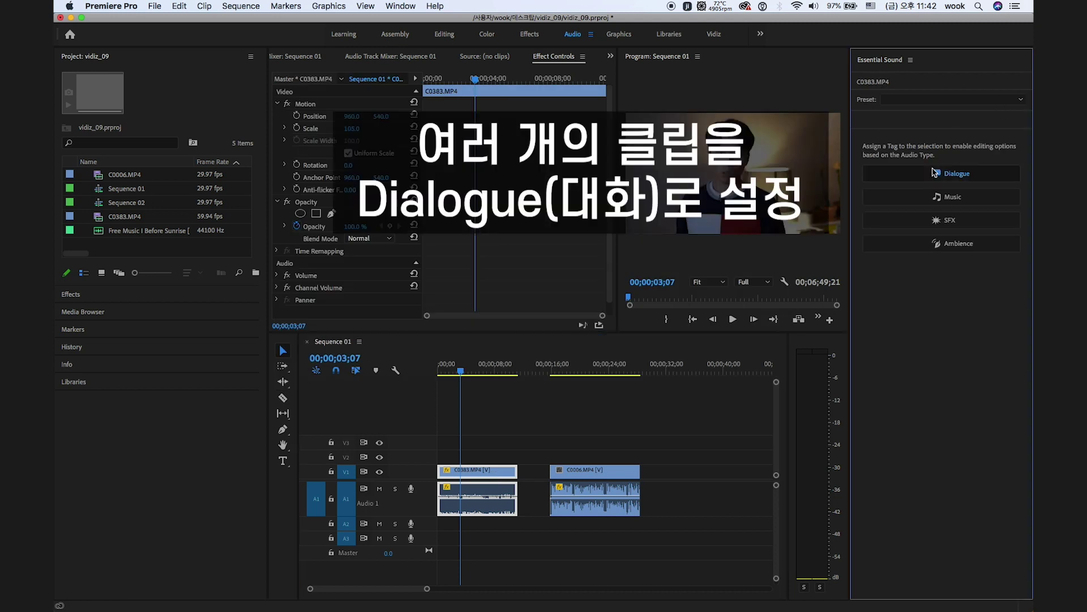
{"action": "left_click", "coordinate": [559, 475]}
{"action": "left_click", "coordinate": [941, 173]}
- Apply the Balanced Male Voice preset to both timeline clips together
{"action": "left_click_drag", "start_coordinate": [629, 415], "coordinate": [510, 486]}
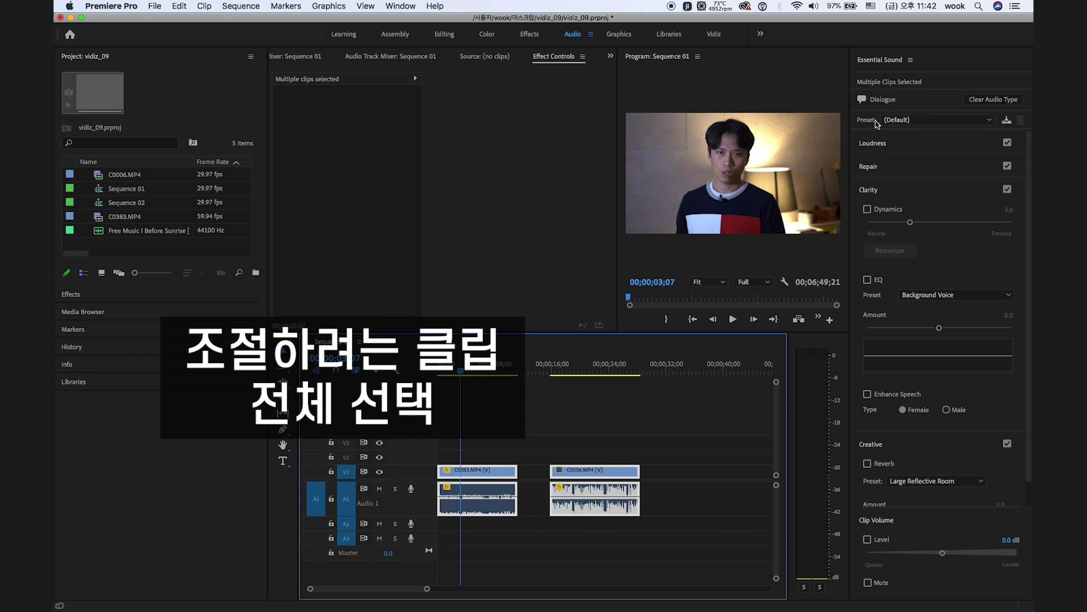
{"action": "left_click", "coordinate": [914, 122]}
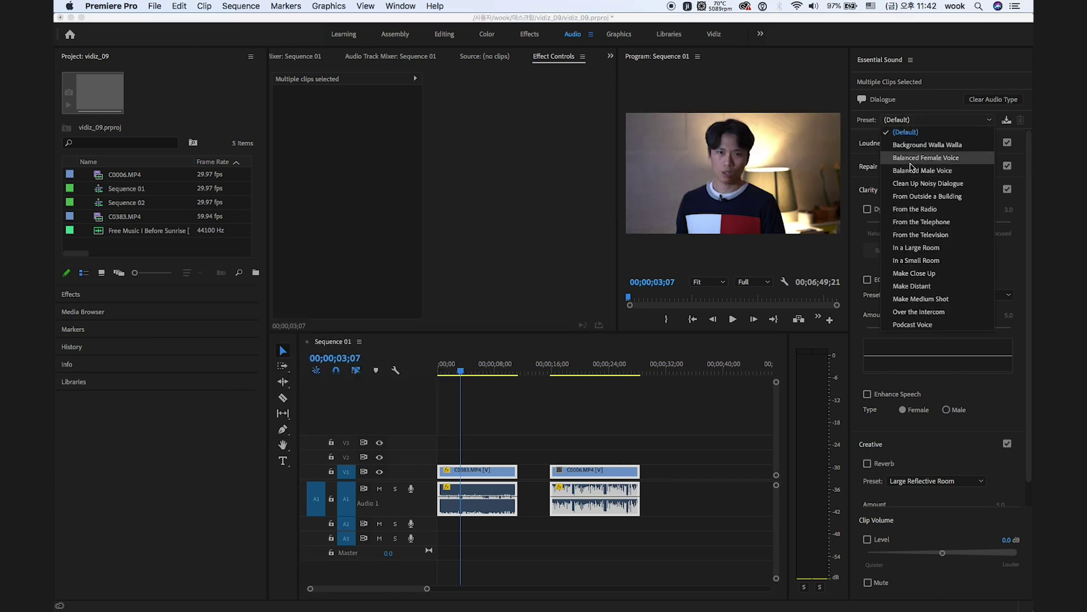
{"action": "left_click", "coordinate": [911, 170]}
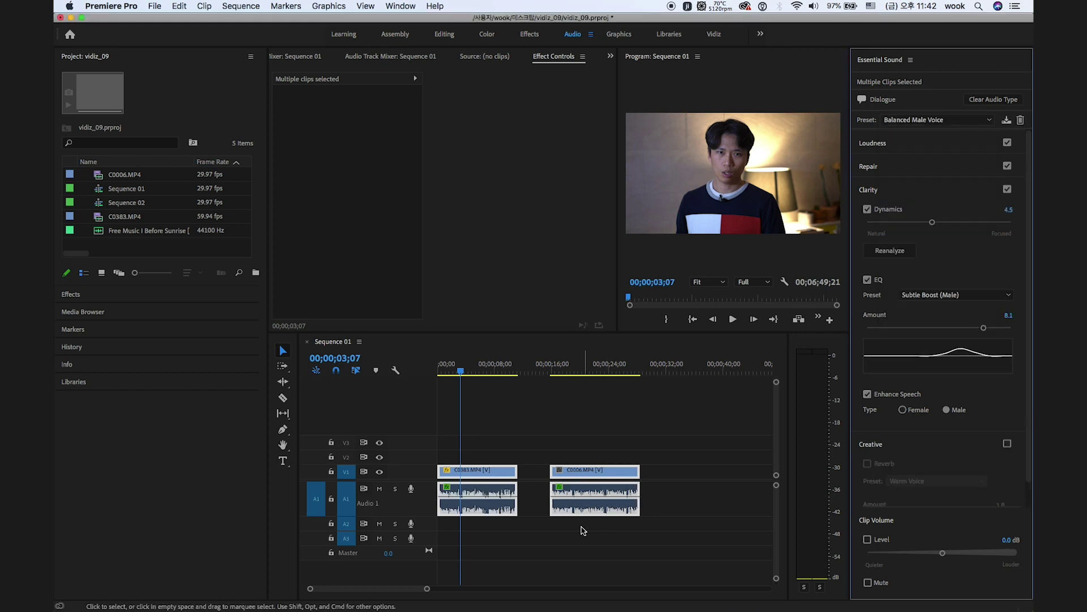
- Play a part of C0383.MP4 and a part of C0006.MP4 to compare their levels on the audio meters
{"action": "key", "text": "space"}
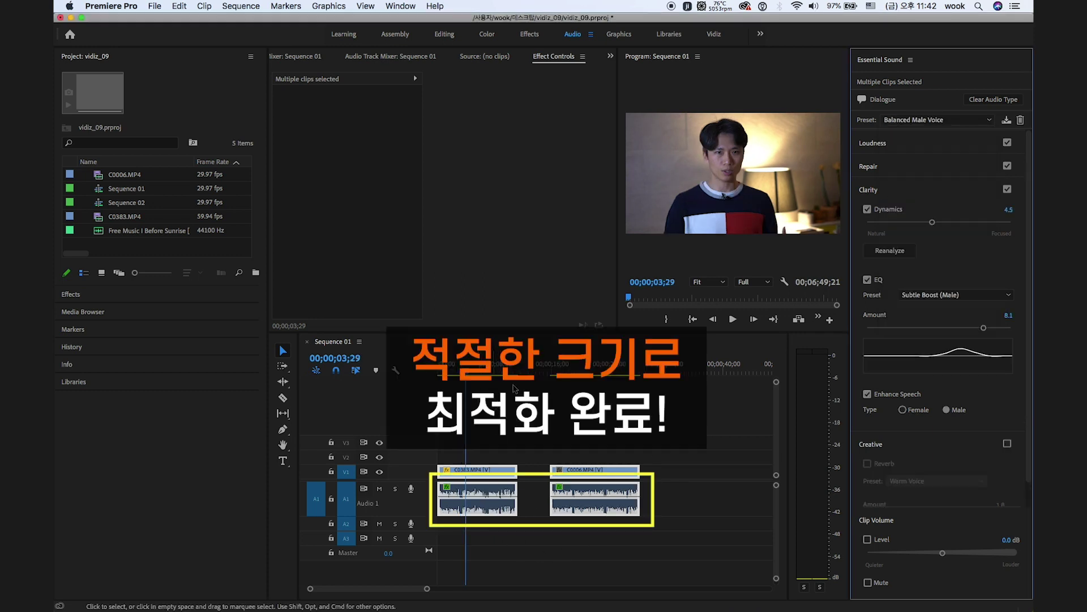
{"action": "left_click", "coordinate": [566, 372]}
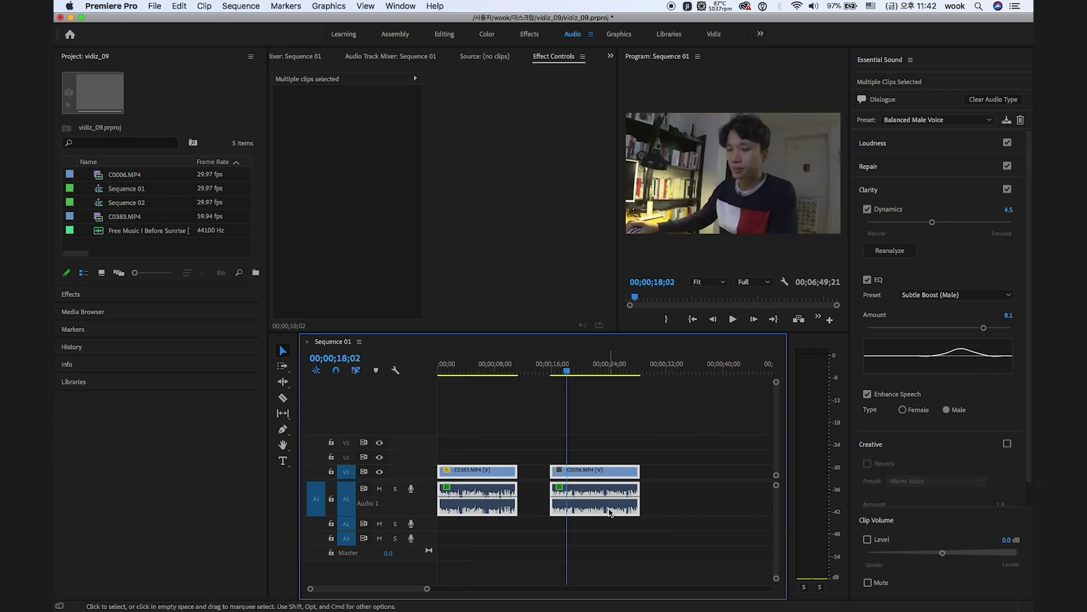
{"action": "key", "text": "space"}
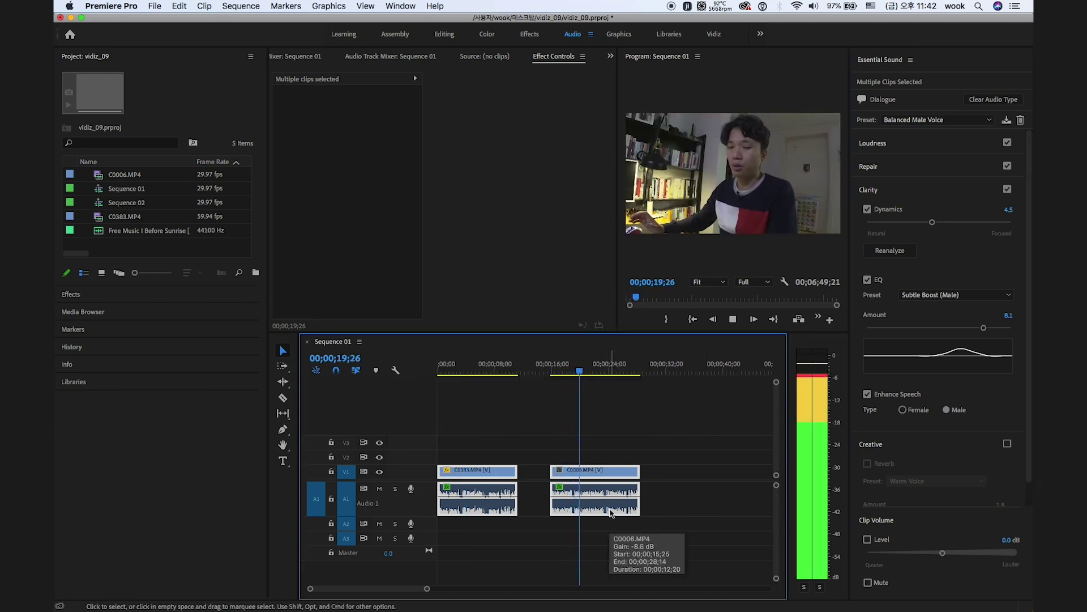
{"action": "key", "text": "space"}
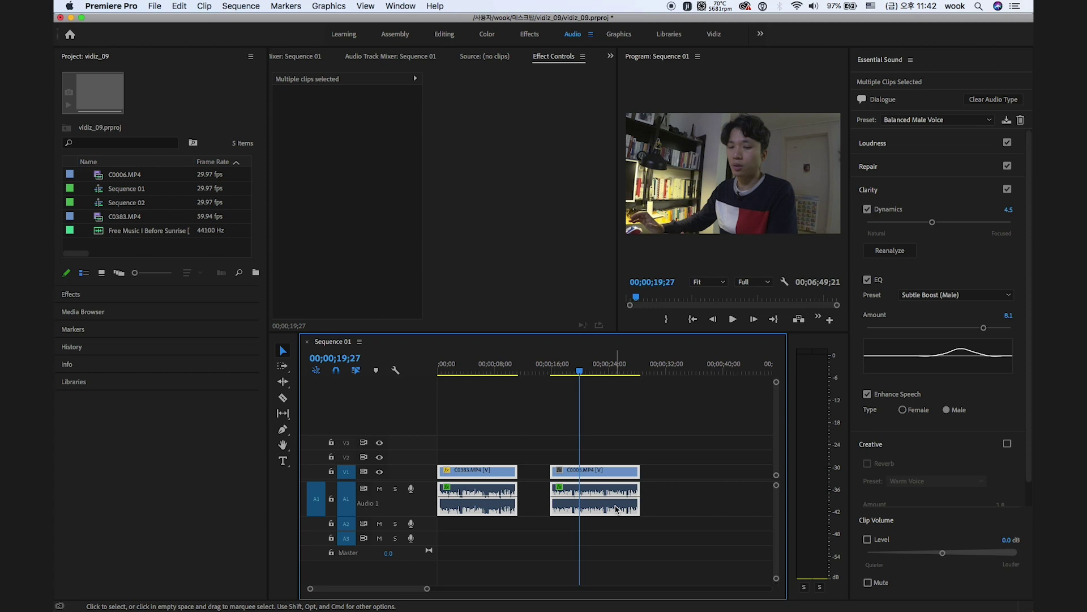
- Try the From the Telephone preset on C0383.MP4 in playback and undo it
{"action": "left_click", "coordinate": [473, 427]}
{"action": "left_click", "coordinate": [476, 373]}
{"action": "left_click", "coordinate": [467, 488]}
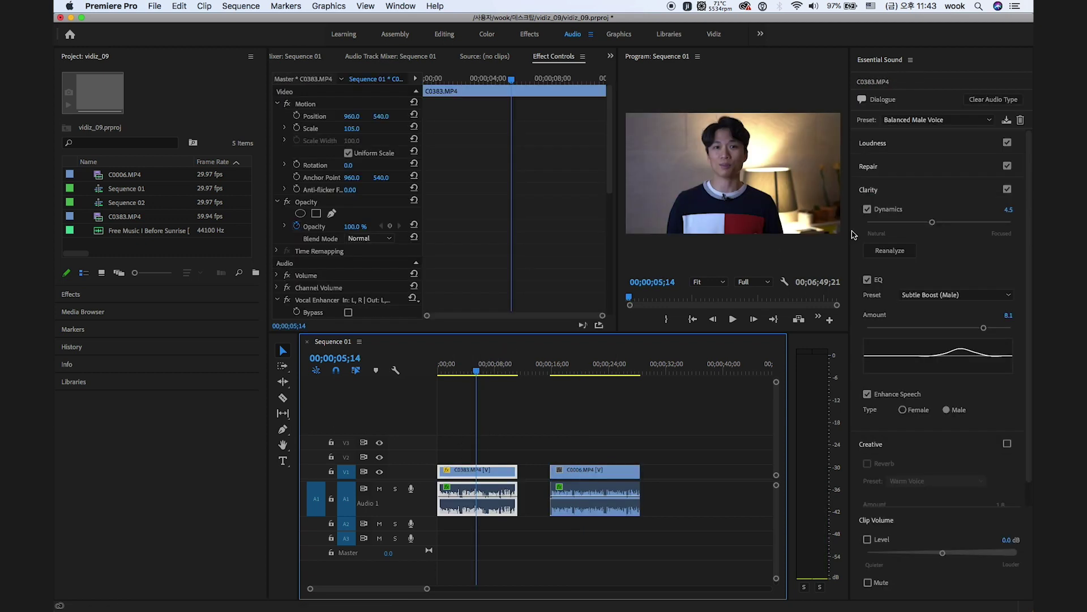
{"action": "left_click", "coordinate": [963, 122]}
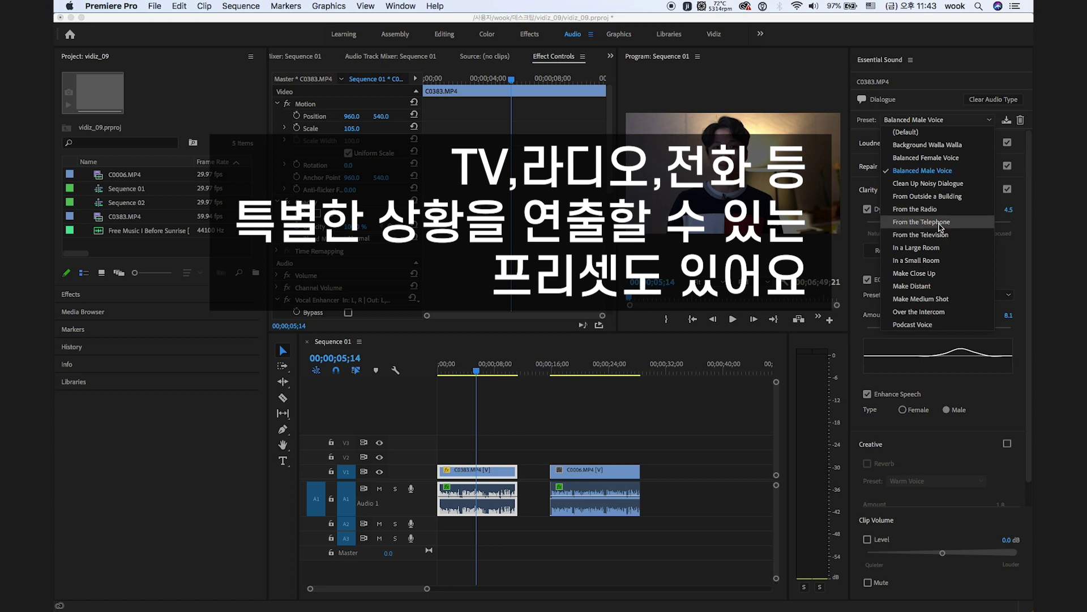
{"action": "left_click", "coordinate": [940, 227]}
{"action": "key", "text": "space"}
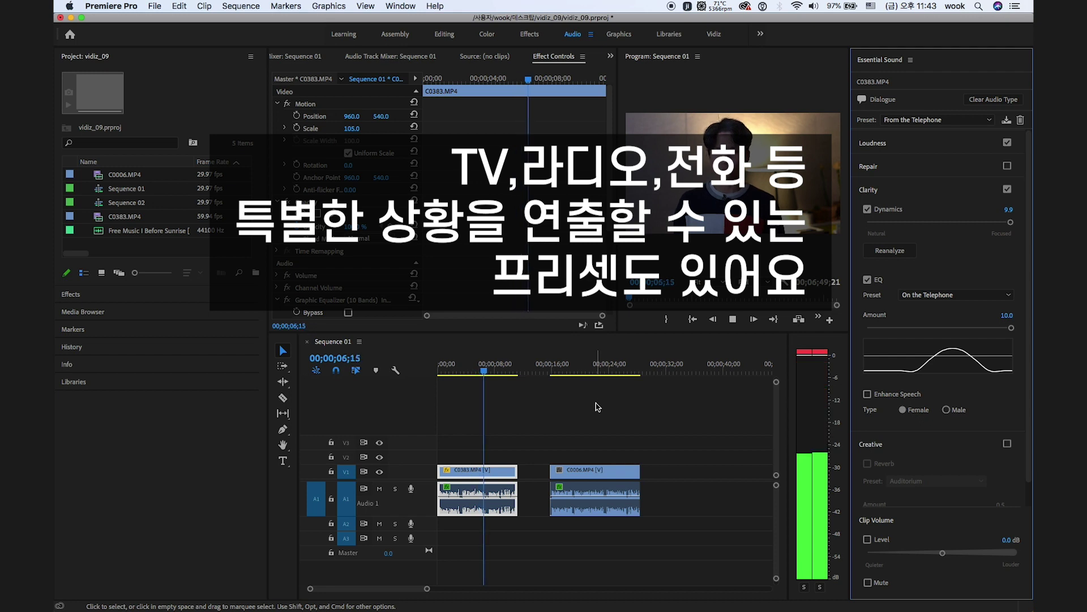
{"action": "key", "text": "space"}
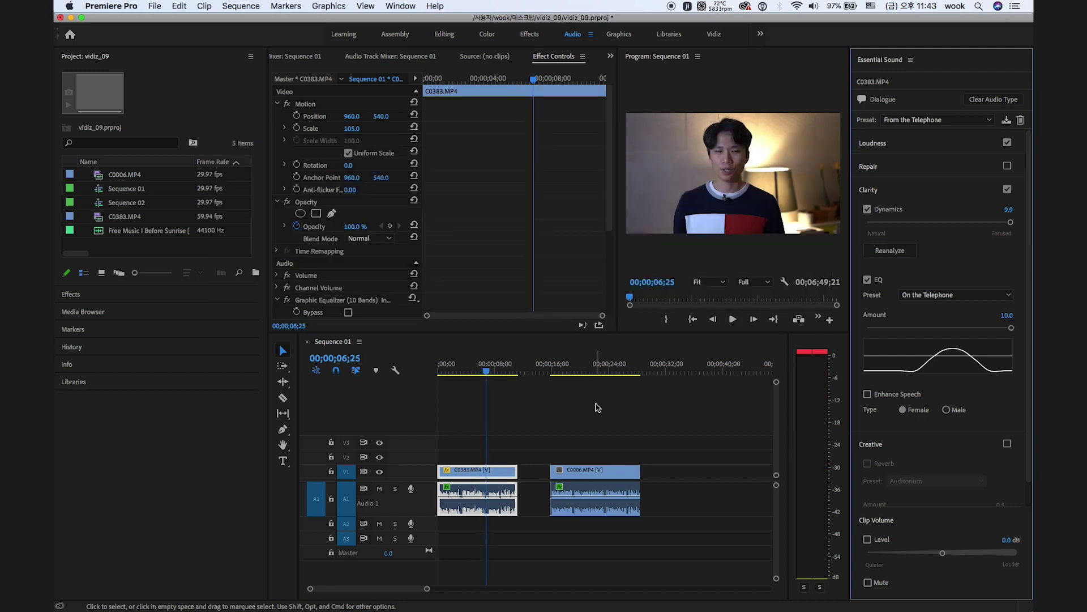
{"action": "key", "text": "super+z"}
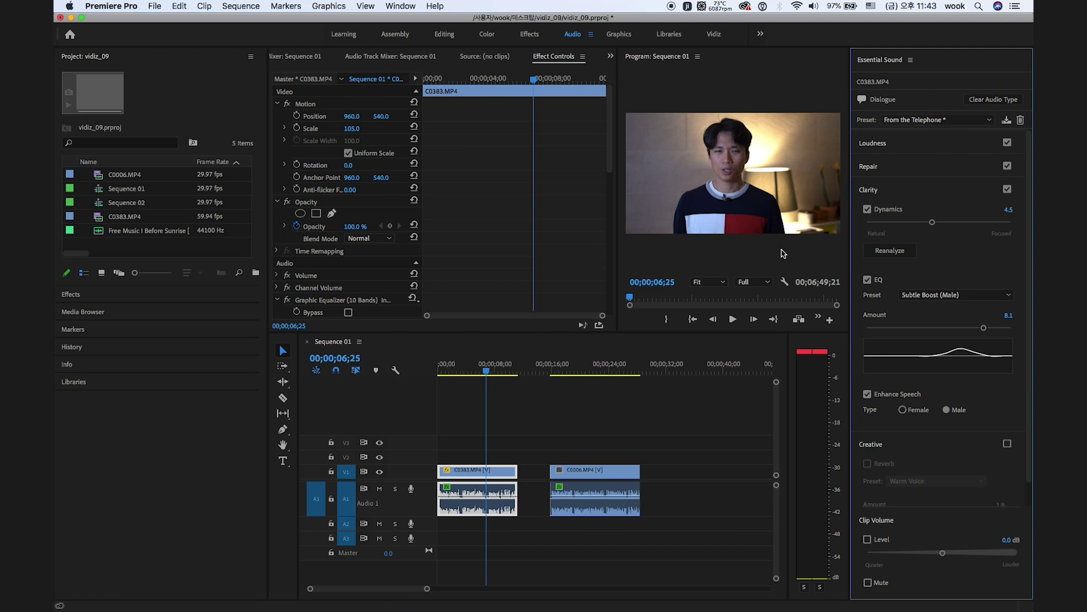
- Examine the audio effects listed for C0383.MP4 in Effect Controls
{"action": "scroll", "coordinate": [333, 277], "scroll_direction": "down", "scroll_amount": 2}
{"action": "scroll", "coordinate": [333, 277], "scroll_direction": "down", "scroll_amount": 3}
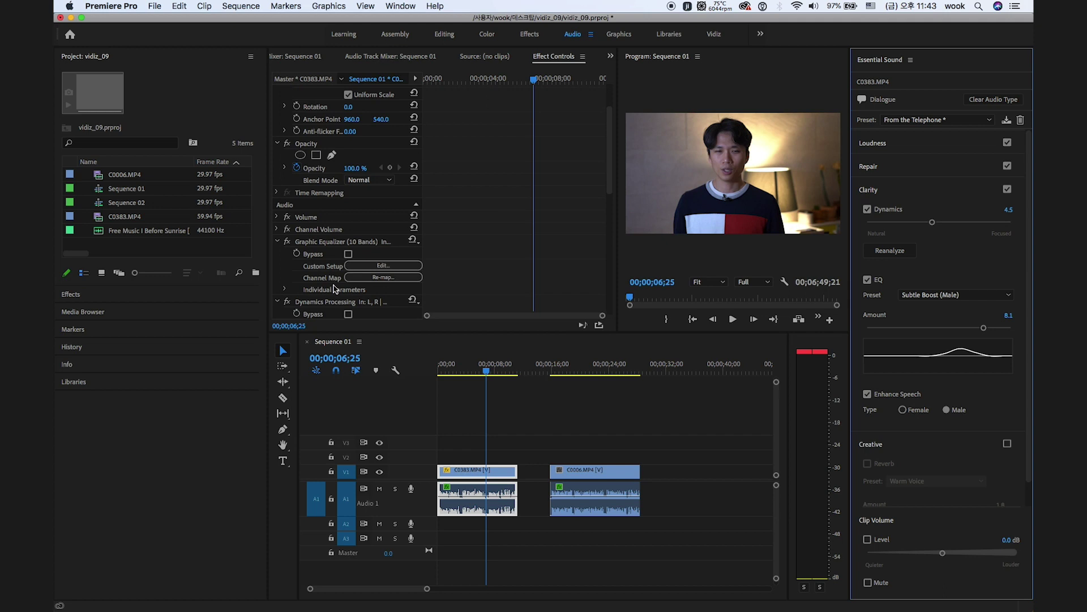
{"action": "scroll", "coordinate": [310, 293], "scroll_direction": "down", "scroll_amount": 3}
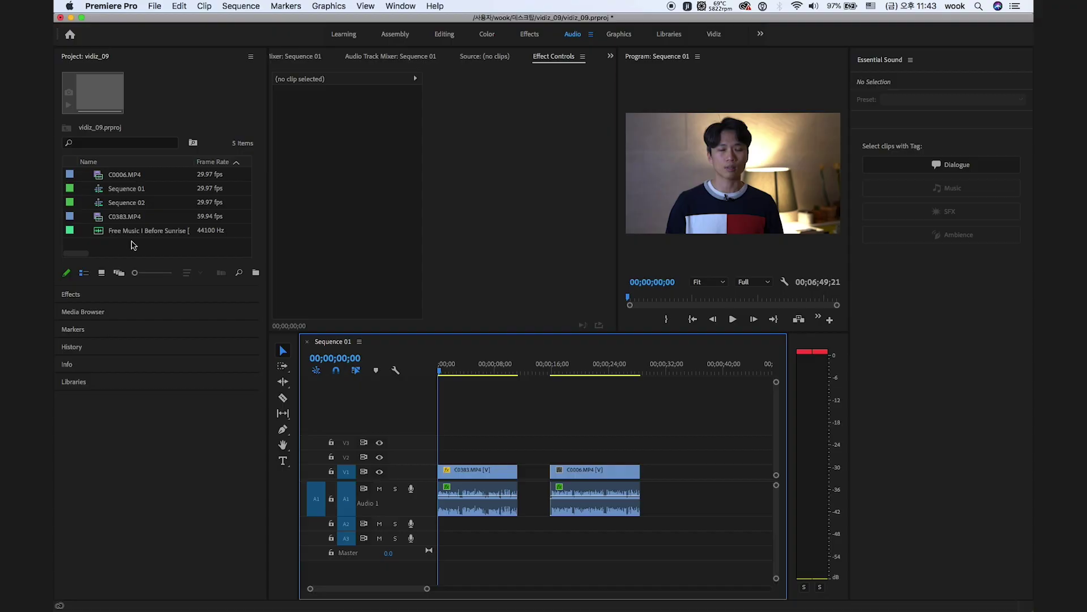
- Add the Free Music I Before Sunrise [ TAPED ].wav track to A2 at the sequence start and play it soloed
{"action": "left_click_drag", "start_coordinate": [101, 235], "coordinate": [419, 522]}
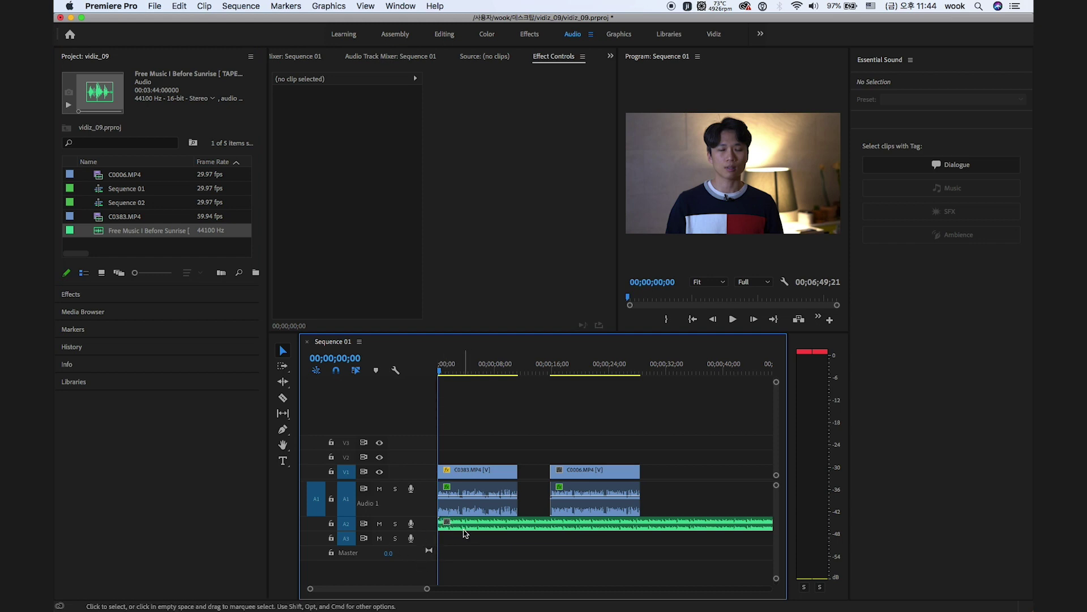
{"action": "left_click", "coordinate": [395, 525]}
{"action": "key", "text": "space"}
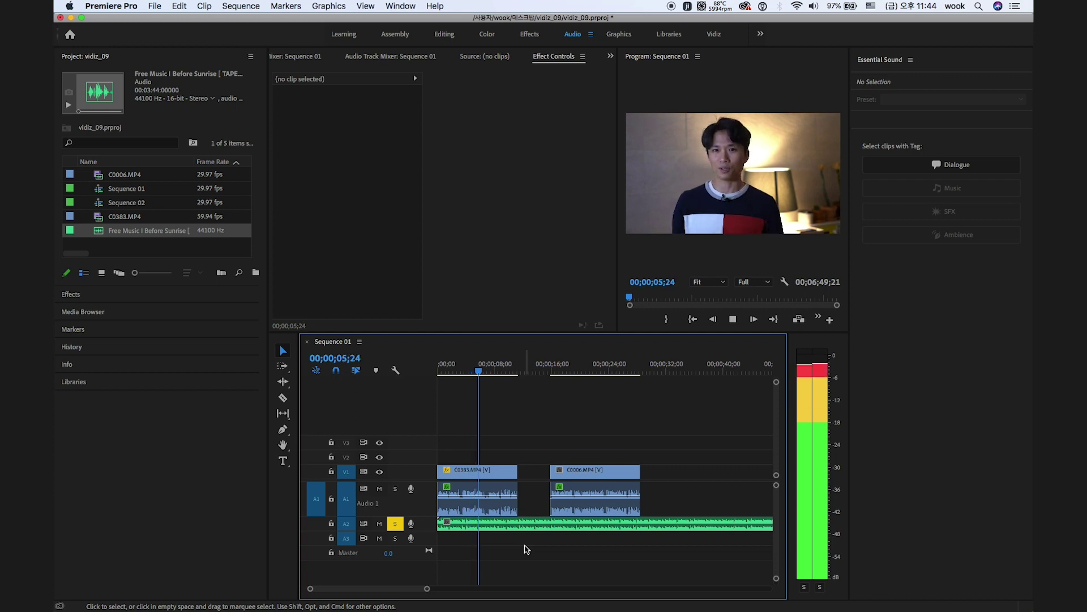
{"action": "key", "text": "space"}
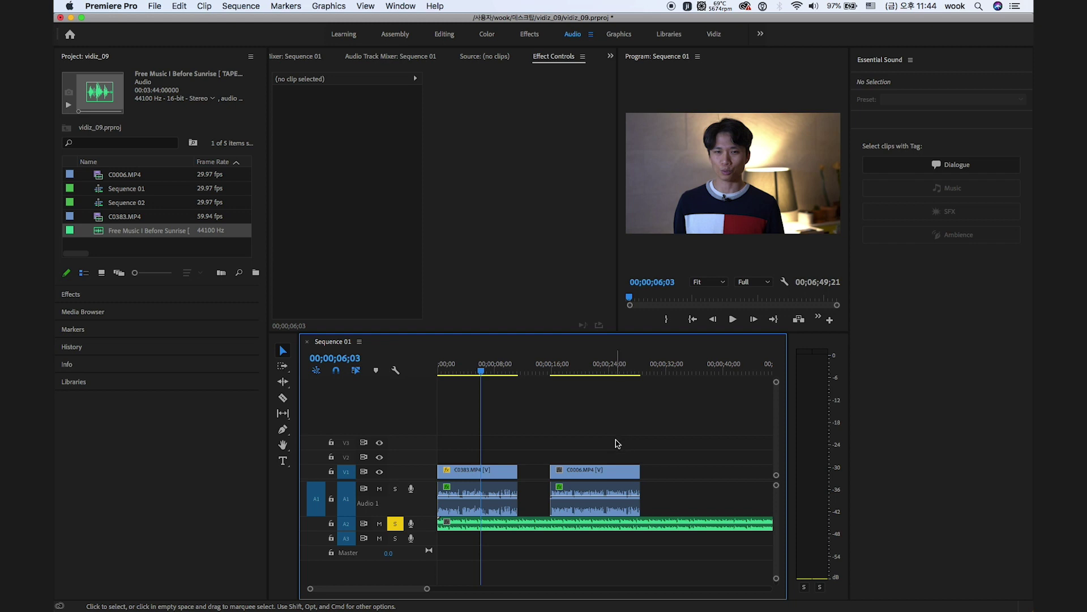
- Turn off solo on A2, tag the Free Music clip as Music and apply the Balanced Background Music preset
{"action": "left_click", "coordinate": [395, 524]}
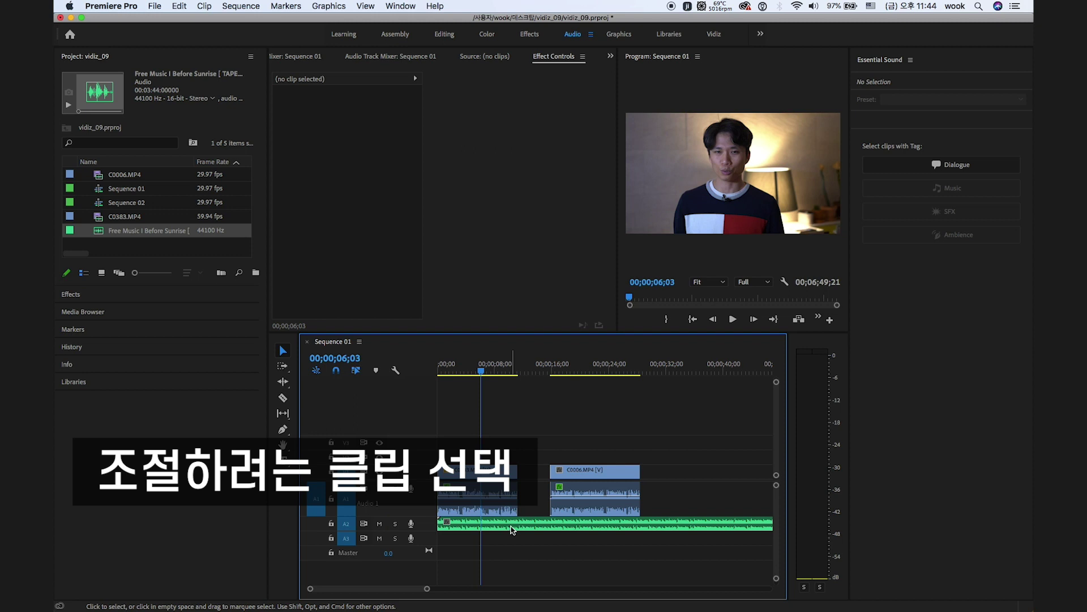
{"action": "left_click", "coordinate": [512, 526]}
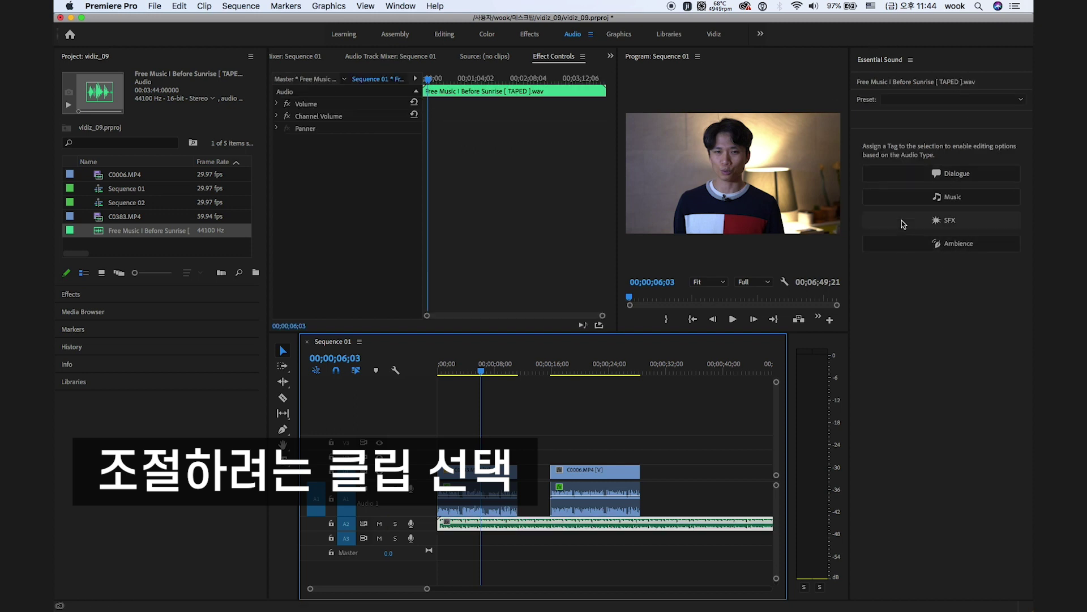
{"action": "left_click", "coordinate": [964, 197]}
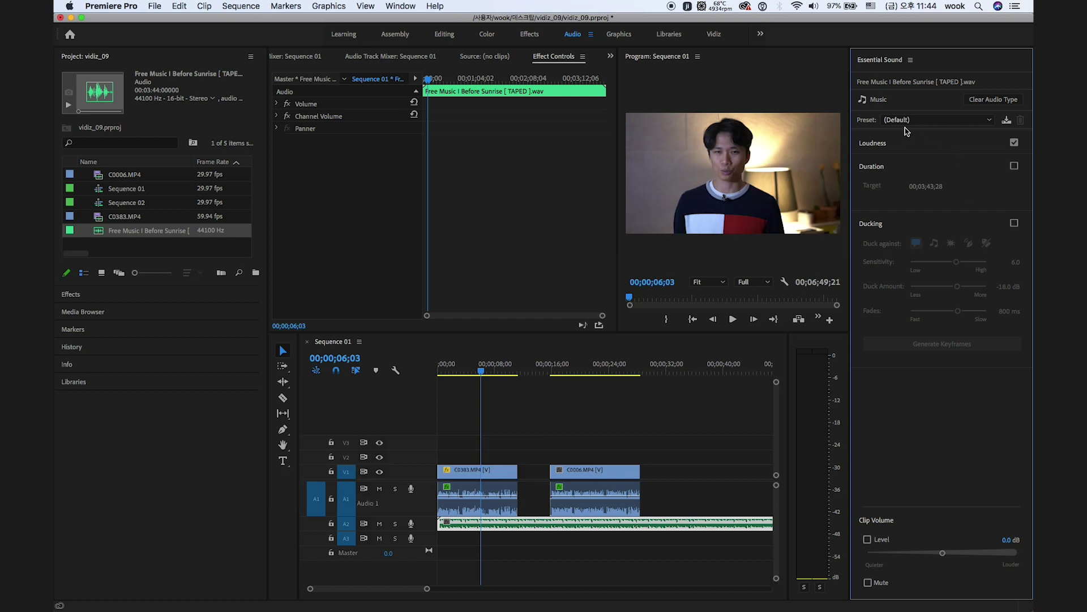
{"action": "left_click", "coordinate": [928, 121]}
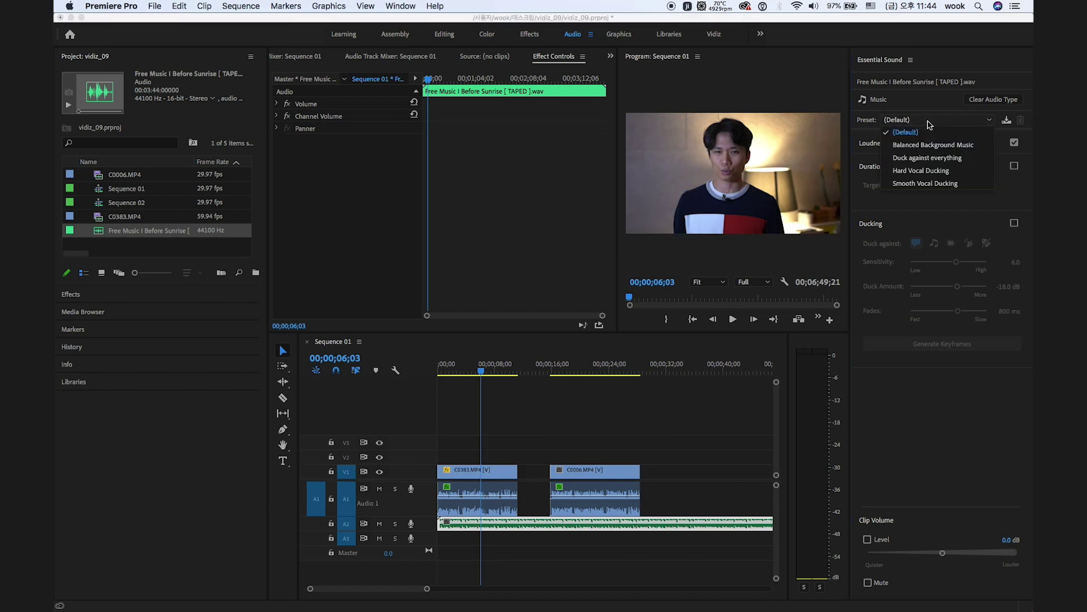
{"action": "left_click", "coordinate": [945, 146]}
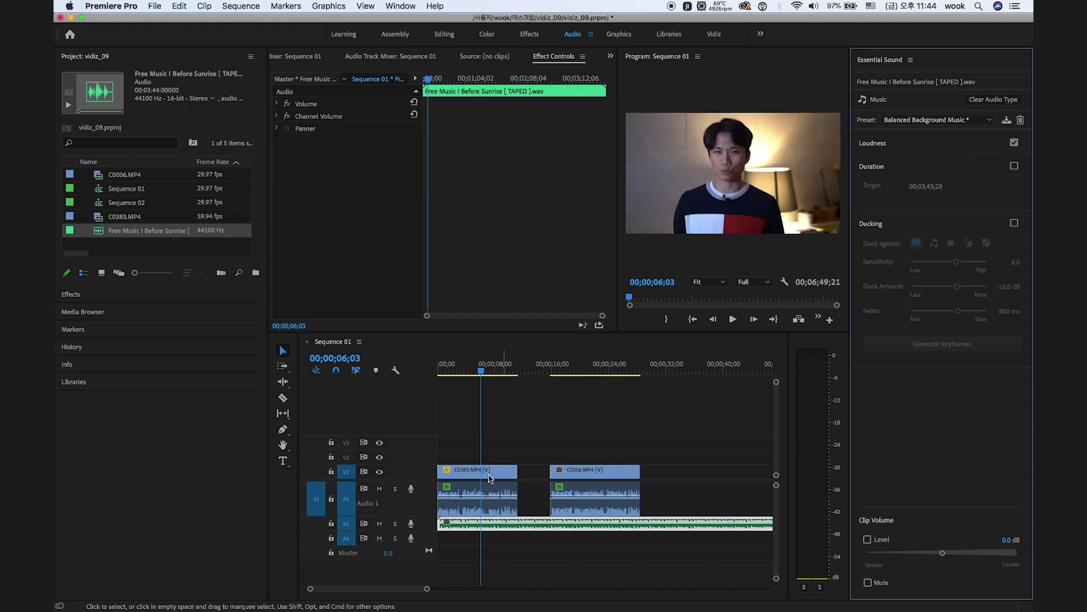
- Play part of C0383.MP4 together with the background music to hear how voice and music balance
{"action": "left_click", "coordinate": [523, 403]}
{"action": "key", "text": "Home"}
{"action": "key", "text": "space"}
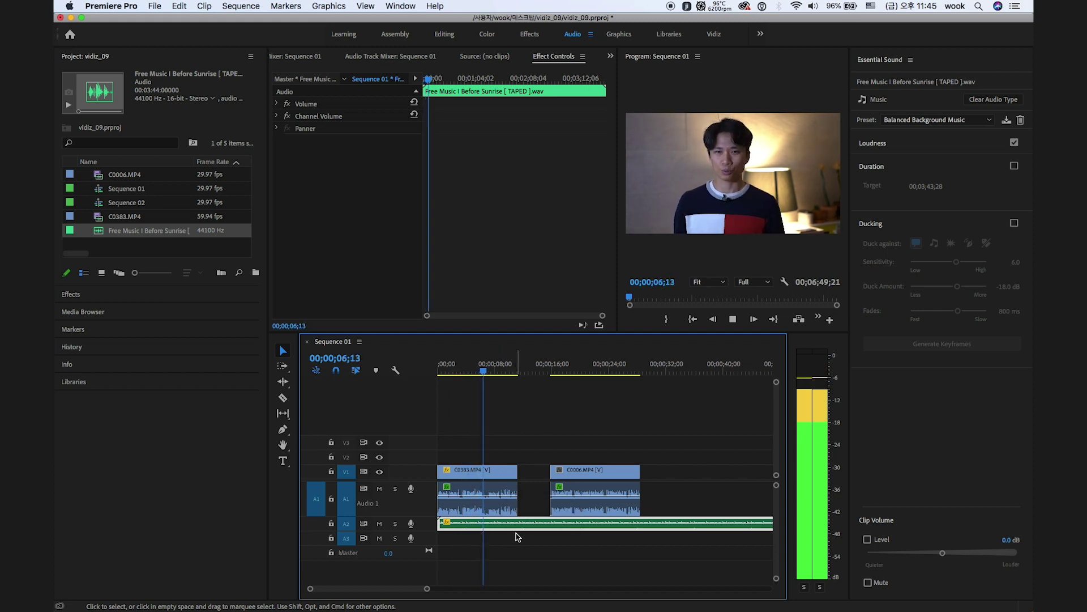
{"action": "key", "text": "space"}
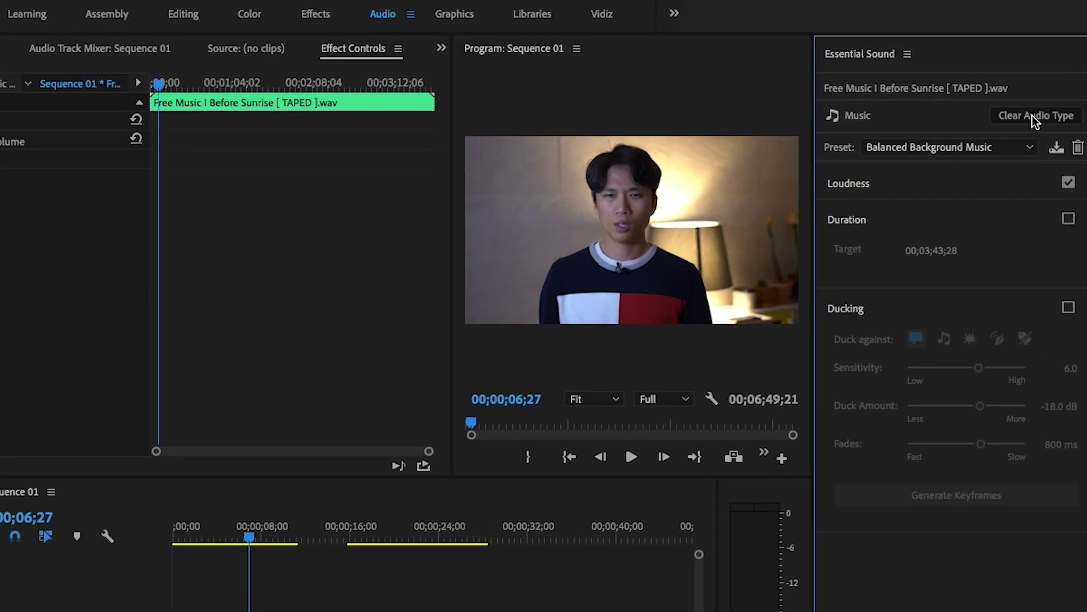
- Clear the music clip's audio type and tag it as Music again to reset its preset to (Default)
{"action": "left_click", "coordinate": [1032, 116]}
{"action": "left_click", "coordinate": [314, 566]}
{"action": "left_click", "coordinate": [323, 589]}
{"action": "left_click", "coordinate": [974, 267]}
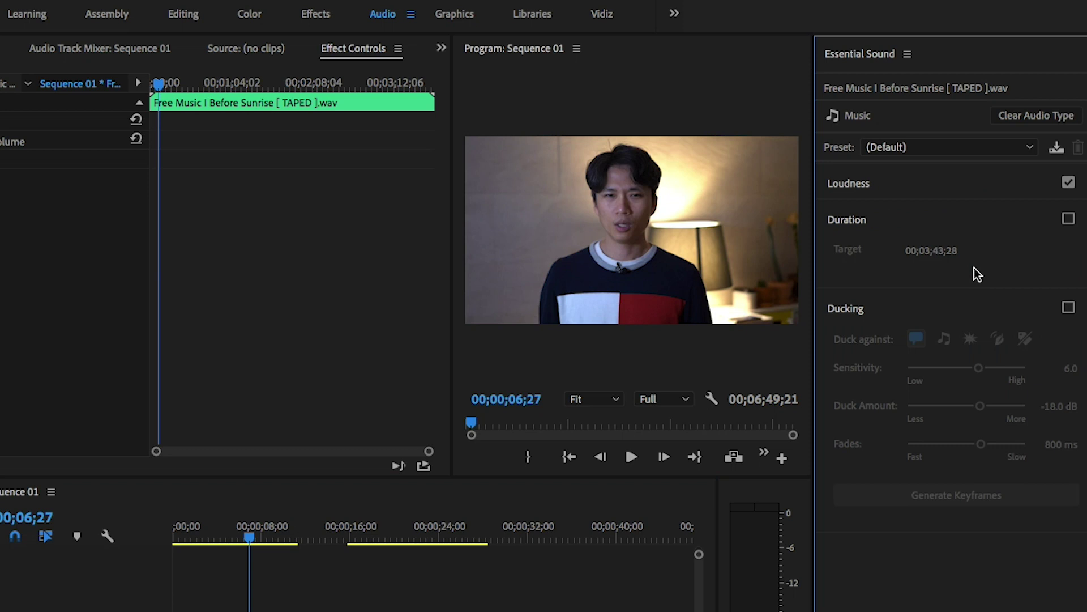
- Apply the Duck against everything preset to the music clip and generate its ducking keyframes
{"action": "left_click", "coordinate": [908, 146]}
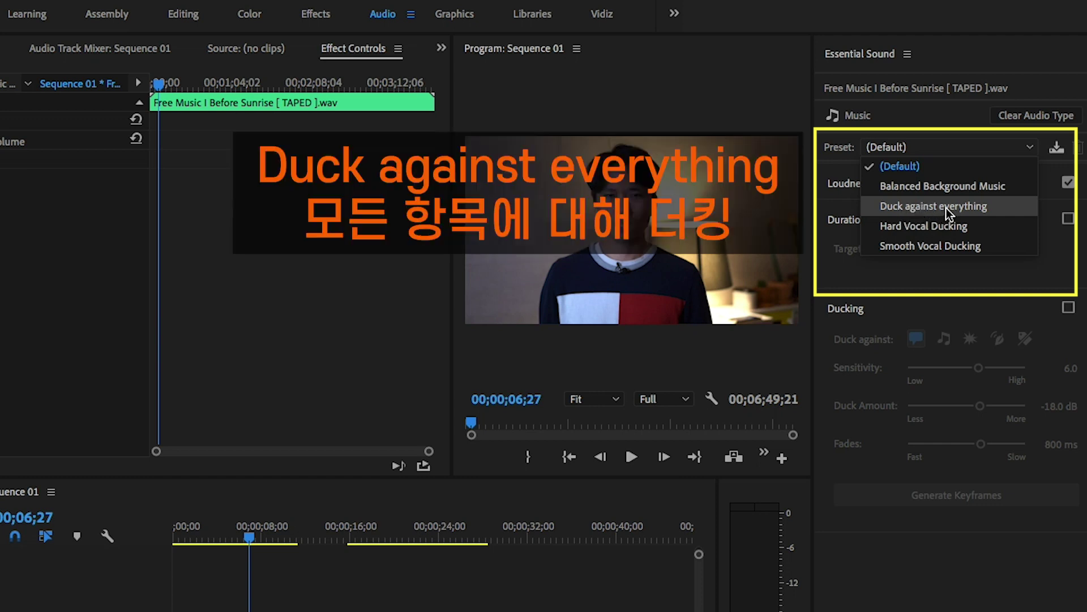
{"action": "left_click", "coordinate": [946, 208]}
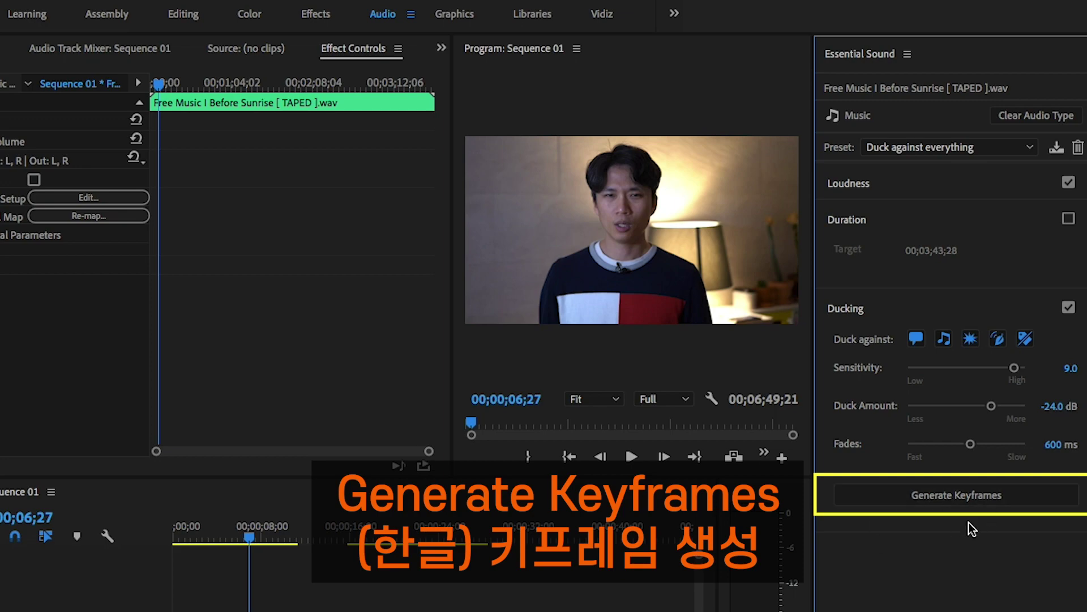
{"action": "left_click", "coordinate": [954, 499]}
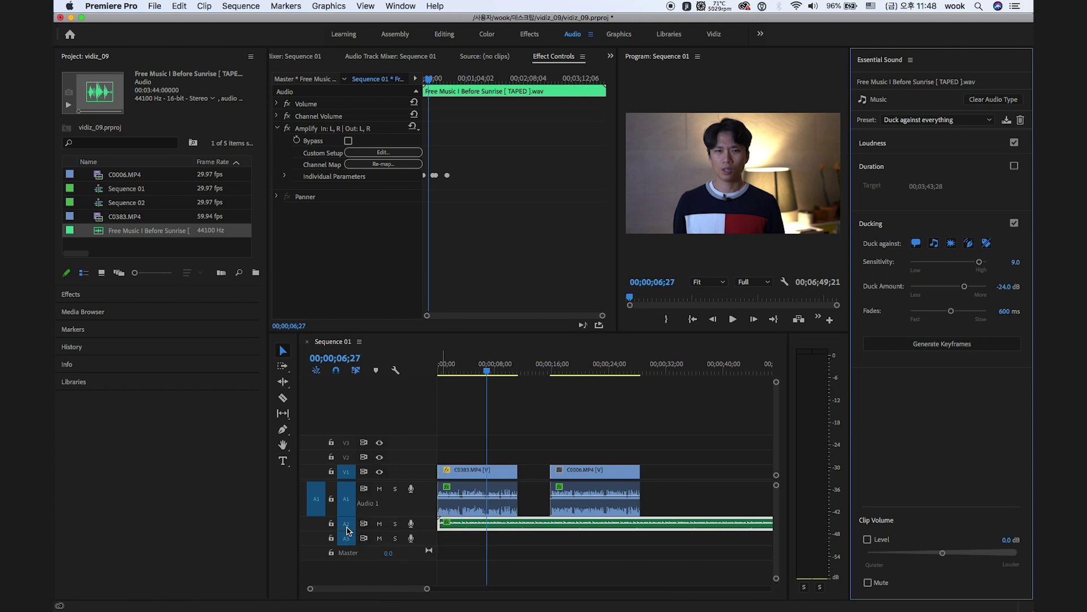
- Enlarge track A2 to show the music clip's volume keyframes and play the sequence to check the ducking
{"action": "left_click_drag", "start_coordinate": [346, 531], "coordinate": [347, 555]}
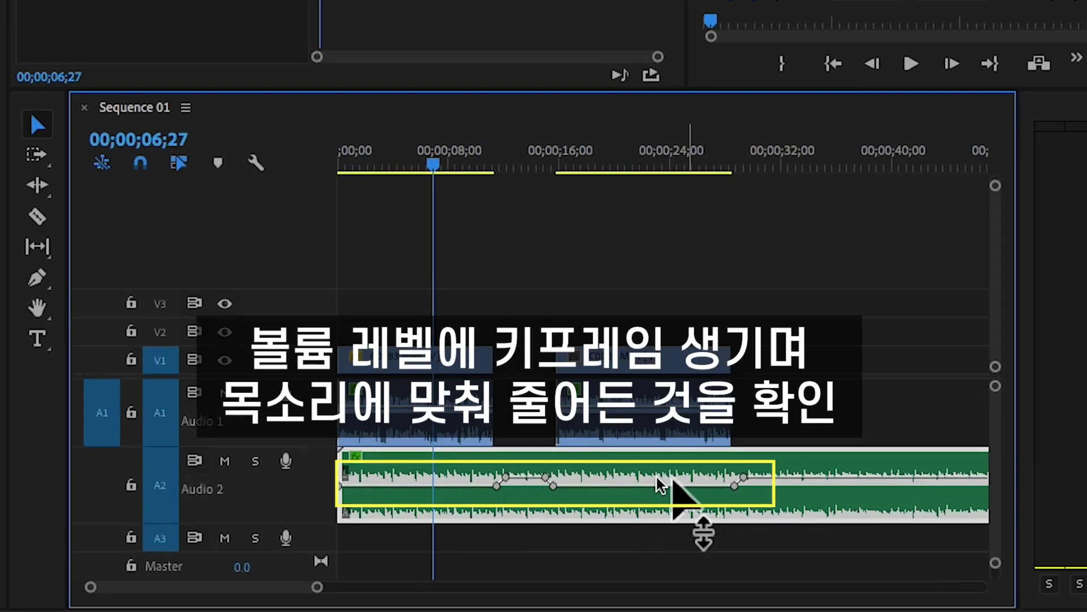
{"action": "left_click", "coordinate": [453, 170]}
{"action": "left_click_drag", "start_coordinate": [459, 178], "coordinate": [461, 176]}
{"action": "key", "text": "space"}
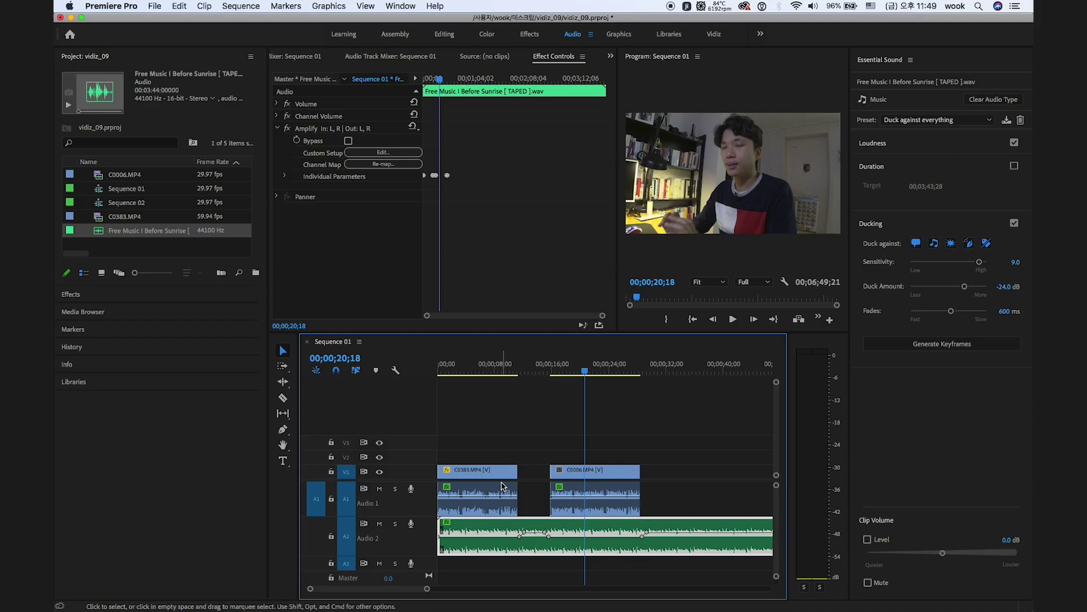
{"action": "key", "text": "space"}
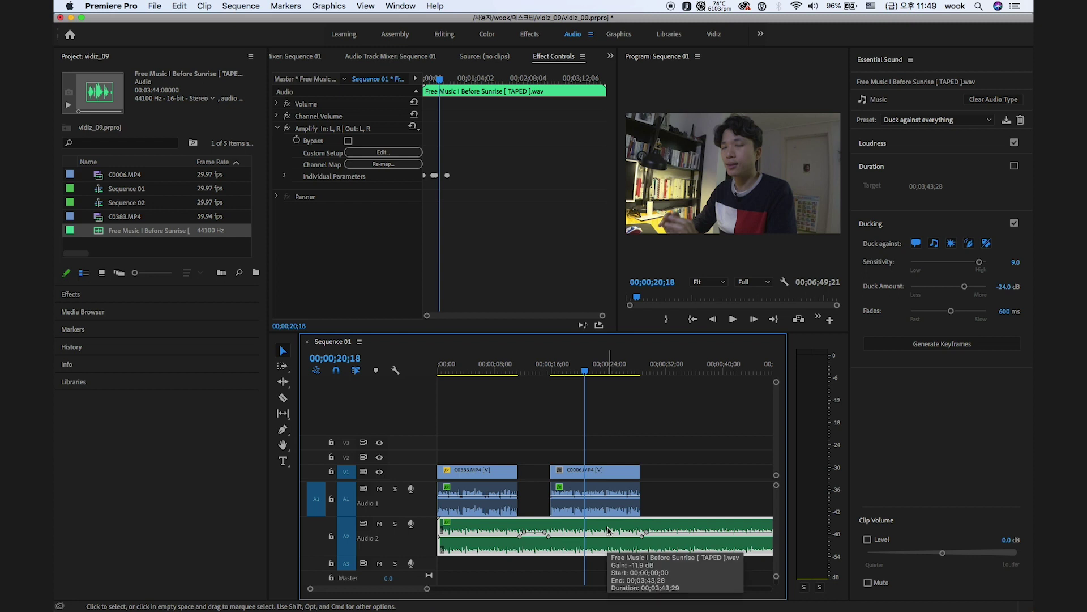
- Switch the music clip to the Hard Vocal Ducking preset and generate its ducking keyframes
{"action": "left_click", "coordinate": [935, 125]}
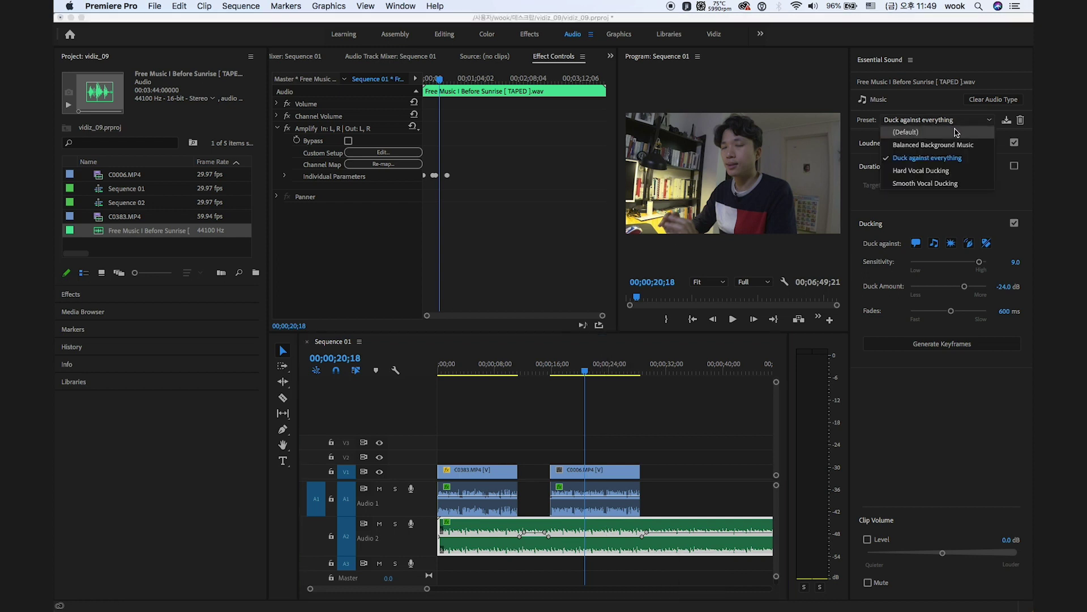
{"action": "left_click", "coordinate": [915, 171]}
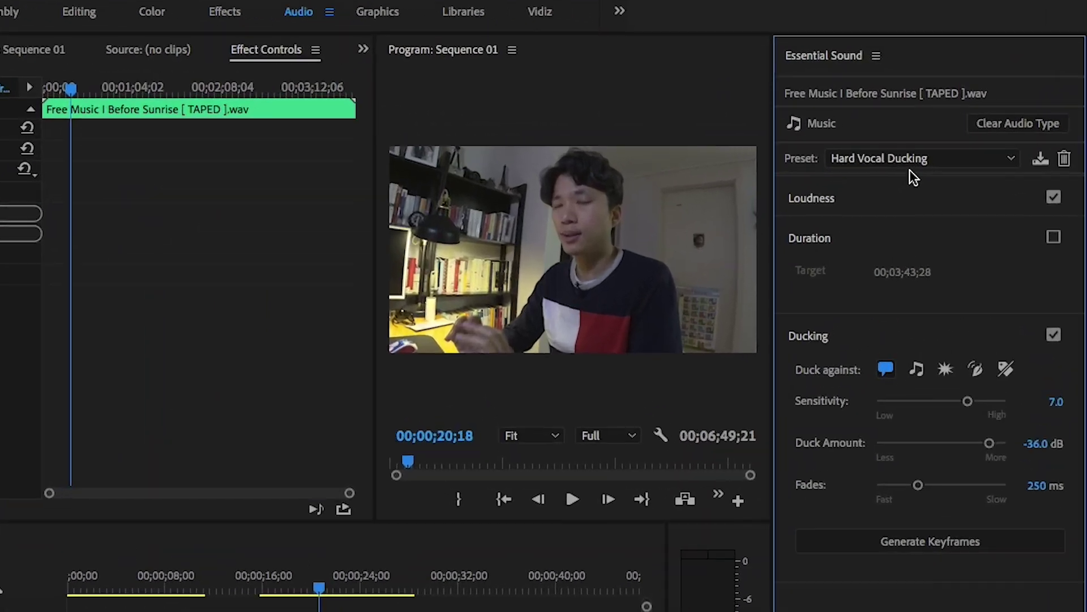
{"action": "left_click", "coordinate": [930, 125]}
{"action": "left_click", "coordinate": [904, 271]}
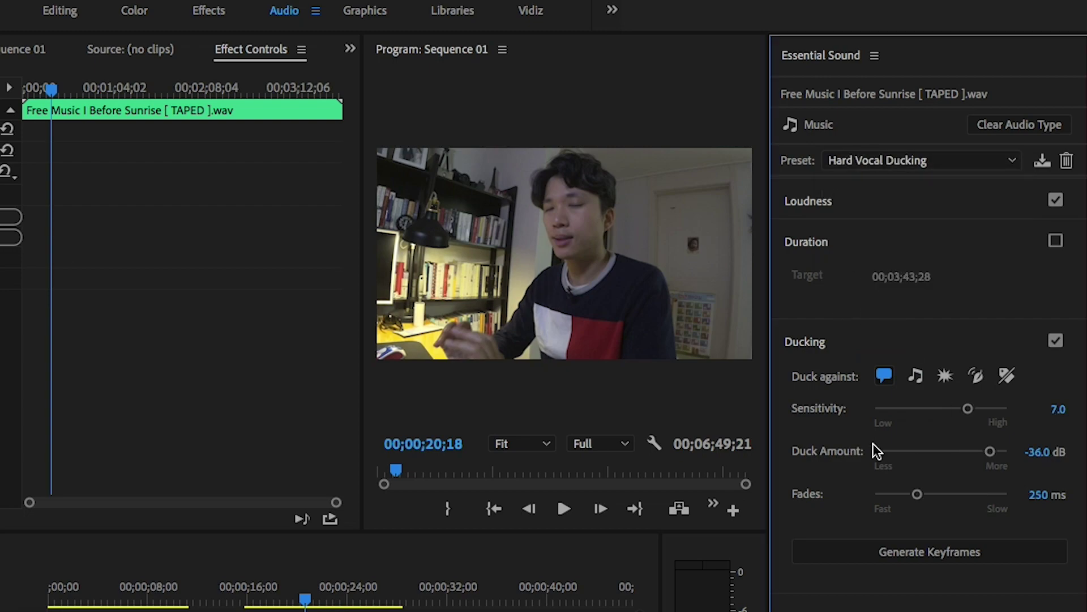
{"action": "left_click", "coordinate": [924, 559]}
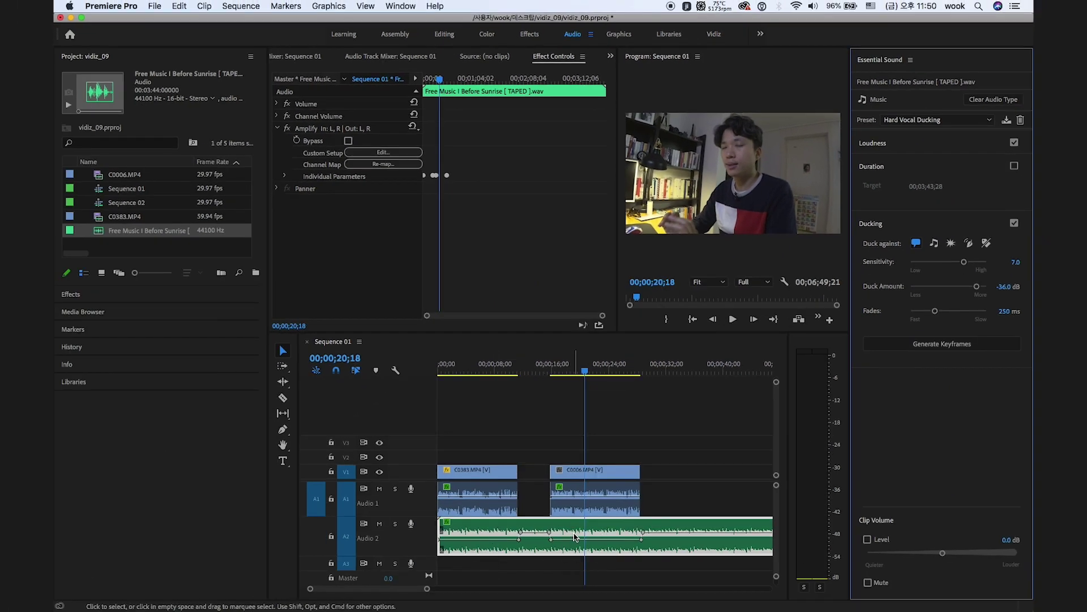
- Check in Essential Sound that both voice clips, C0383.MP4 and C0006.MP4, are tagged as Dialogue
{"action": "left_click", "coordinate": [594, 502]}
{"action": "left_click", "coordinate": [469, 511]}
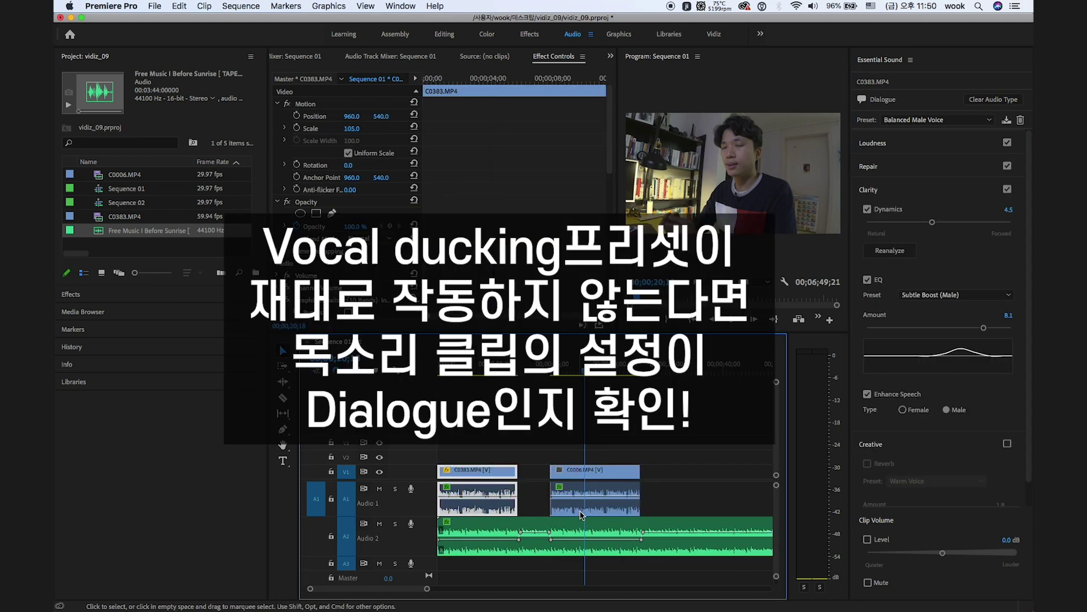
{"action": "left_click", "coordinate": [589, 512]}
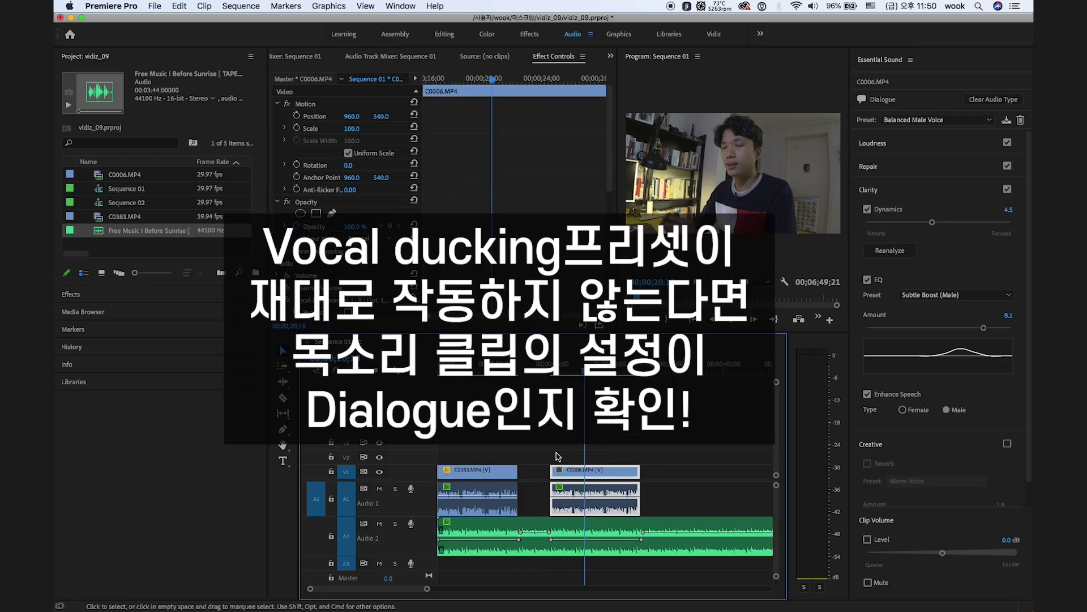
{"action": "left_click", "coordinate": [491, 508]}
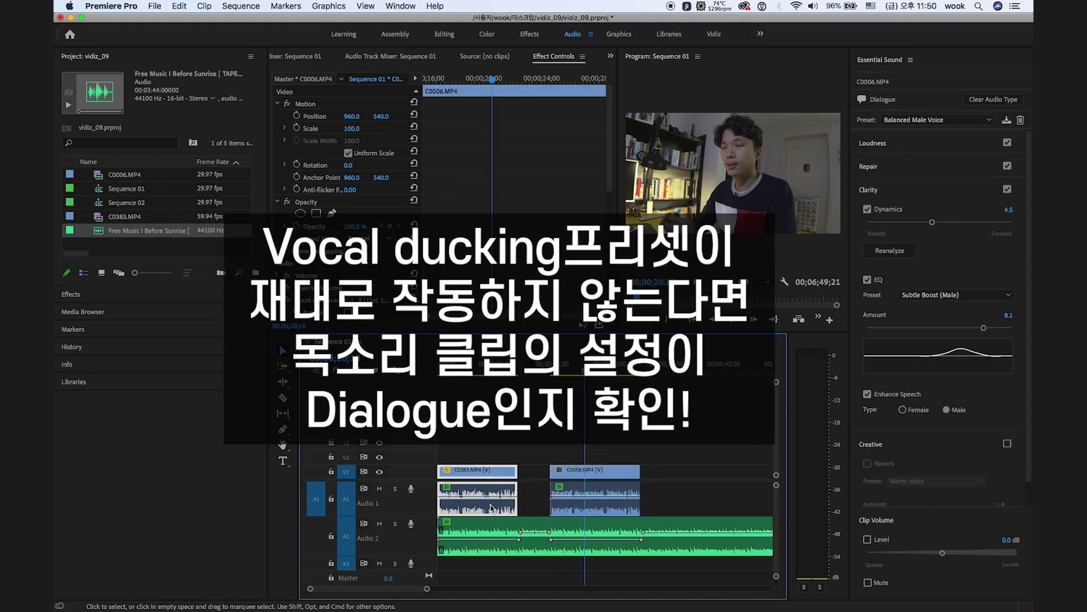
- Apply the Smooth Vocal Ducking preset to the music clip on A2 and generate its ducking keyframes
{"action": "left_click", "coordinate": [540, 552]}
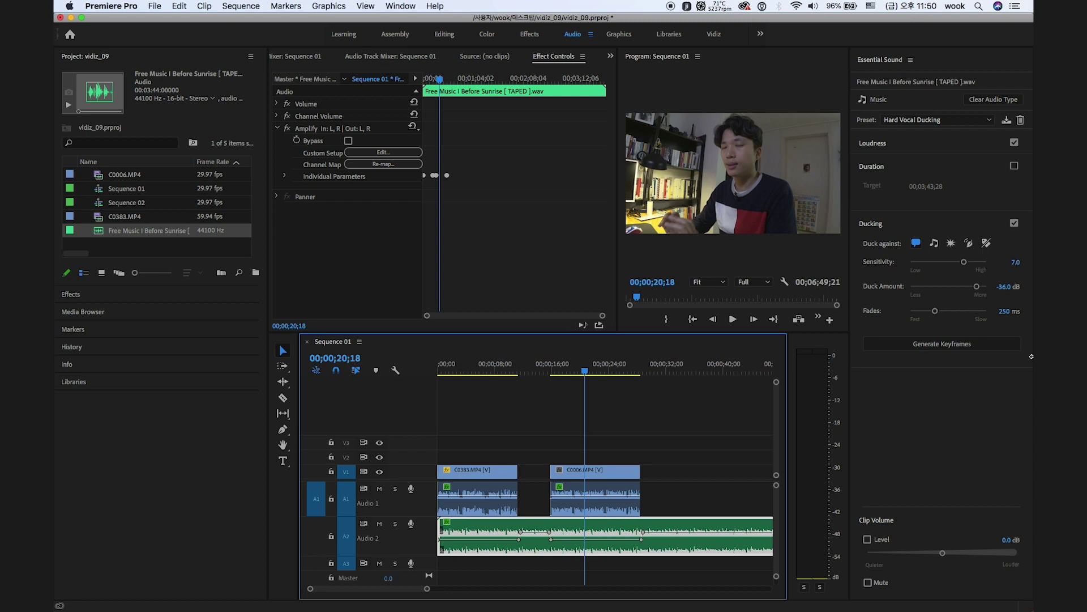
{"action": "left_click", "coordinate": [928, 121]}
{"action": "left_click", "coordinate": [927, 184]}
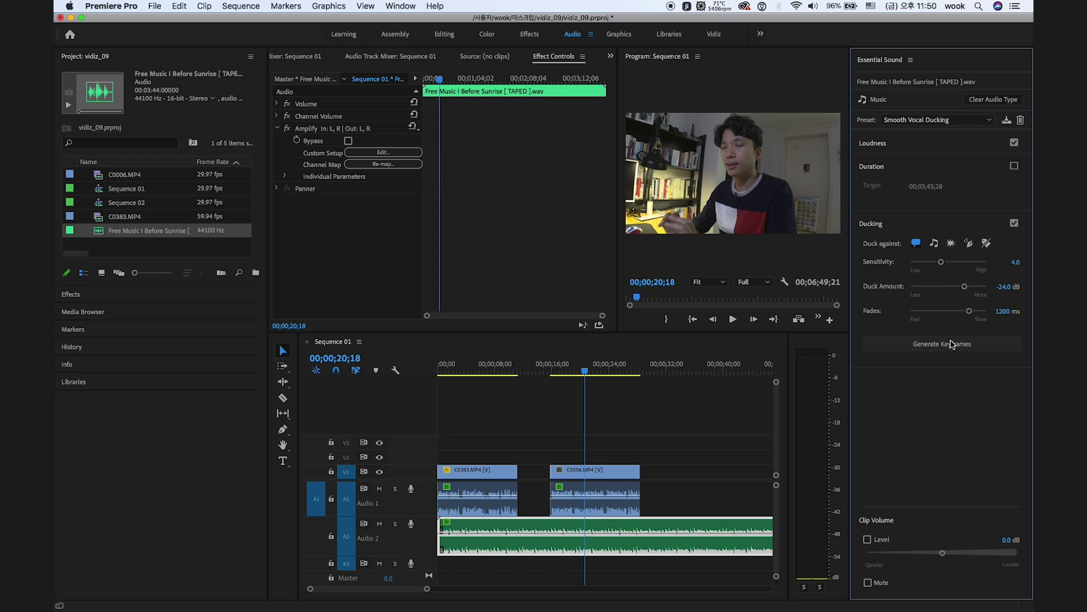
{"action": "left_click", "coordinate": [952, 343]}
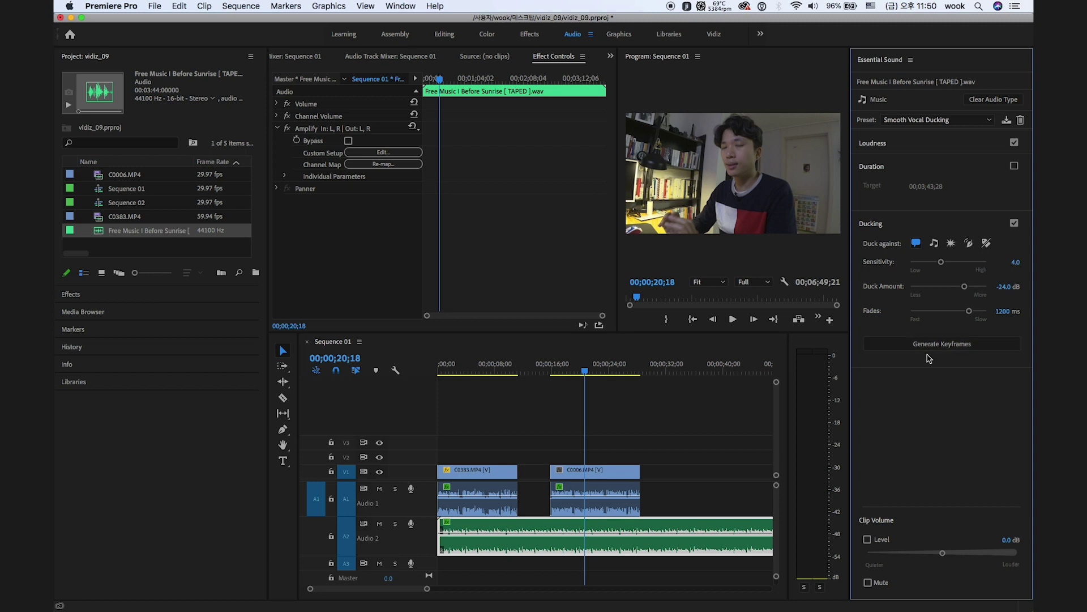